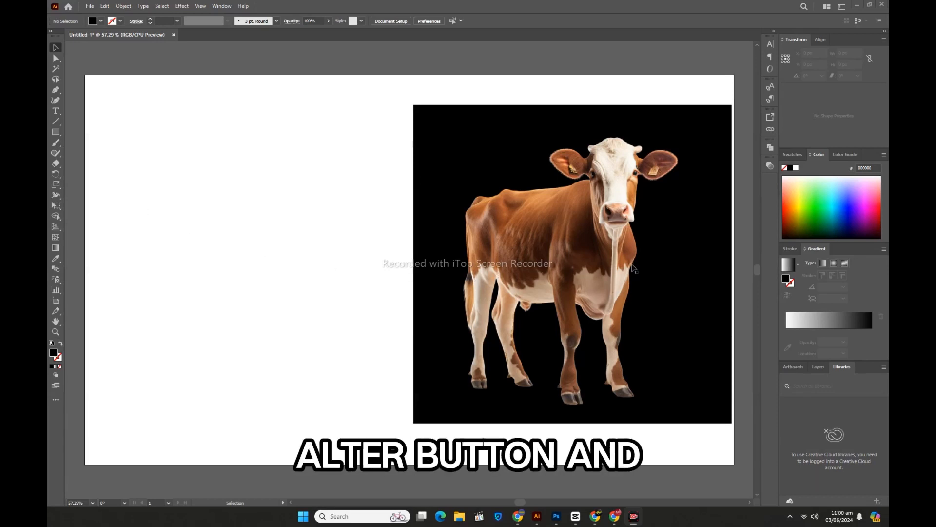
Step: Trace a duplicate of the cow image, placed beside the original, with the 3 Colors preset and expand it into paths
drag(650, 271, 332, 273)
click(271, 21)
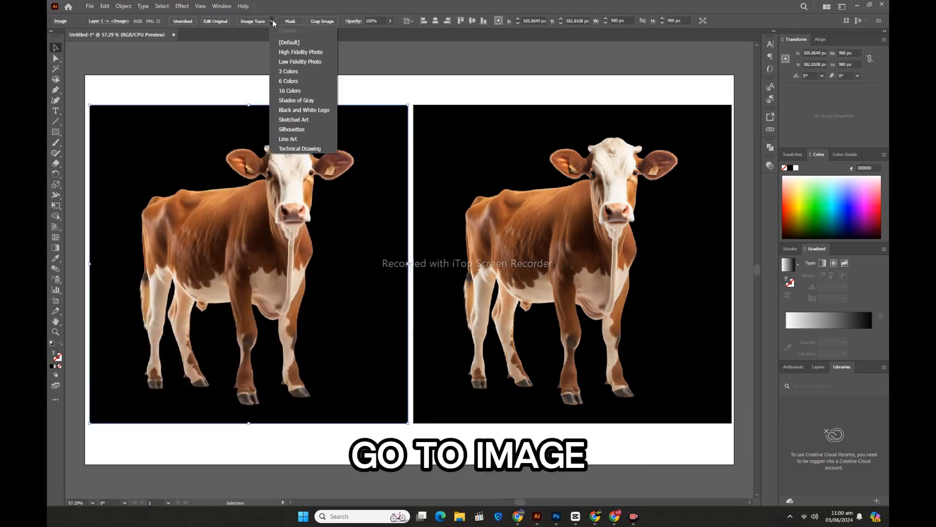
click(286, 72)
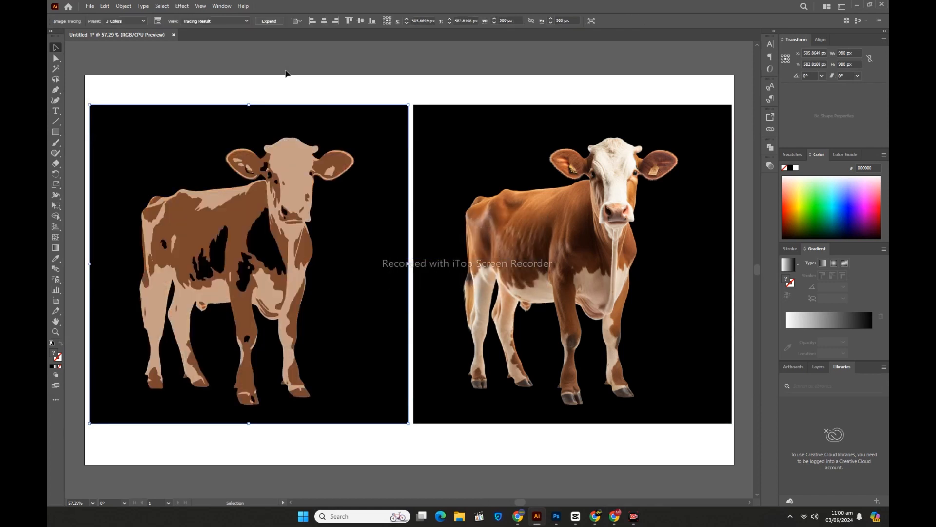
click(269, 22)
Step: Ungroup the traced cow and delete the black background shape around it
right_click(283, 165)
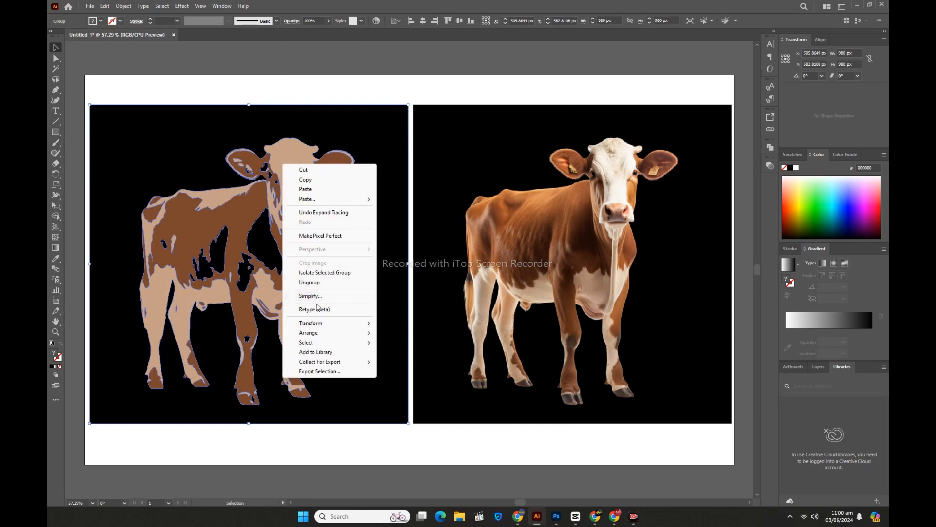
click(316, 283)
click(197, 86)
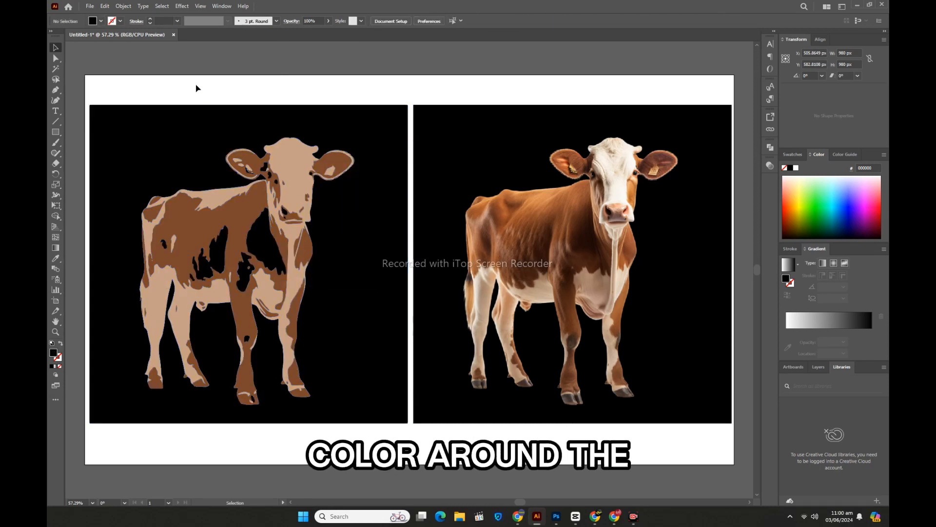
click(356, 293)
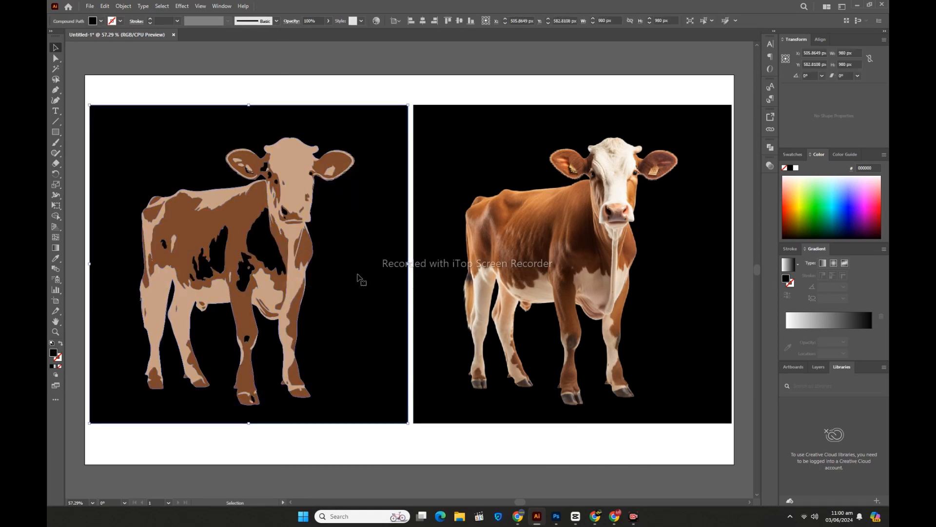
key(Delete)
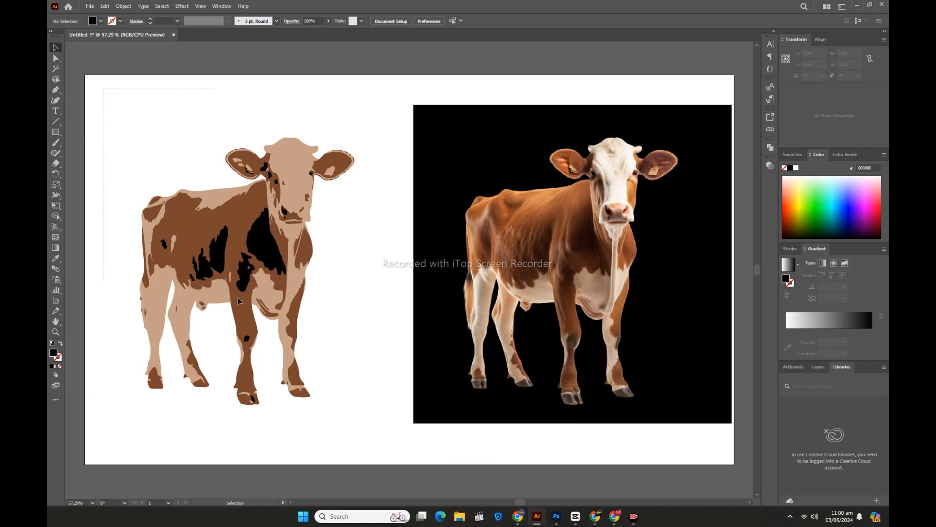
Step: Unite all the traced cow pieces into a single-color silhouette with Pathfinder
drag(376, 428, 375, 428)
click(770, 146)
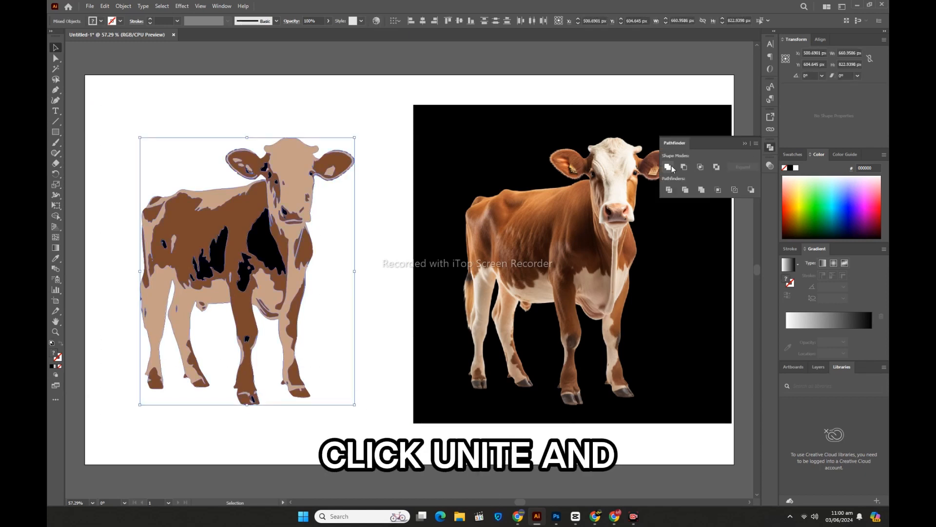
click(669, 166)
click(770, 147)
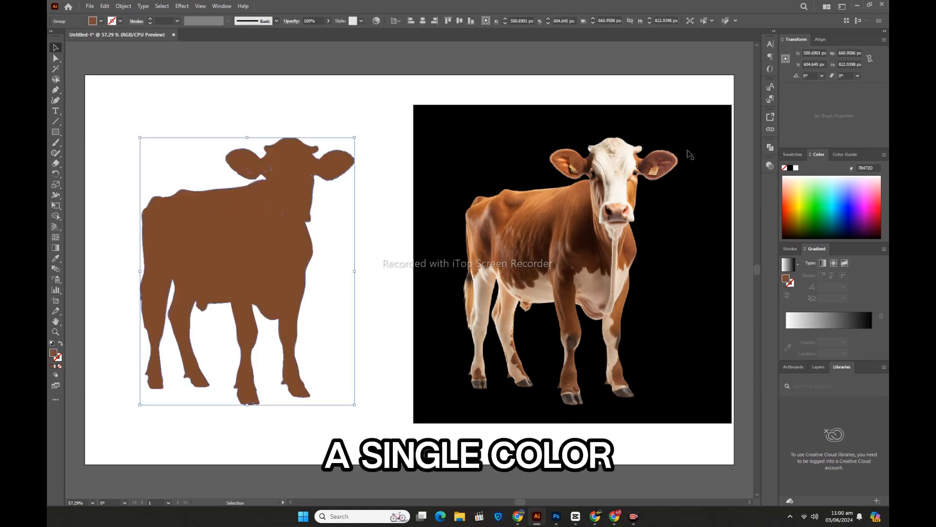
Step: Add a brown 1 pt stroke (R=140 G=98 B=57) to the cow silhouette and expand its fill and stroke into shapes
click(341, 256)
click(258, 238)
click(56, 332)
click(292, 262)
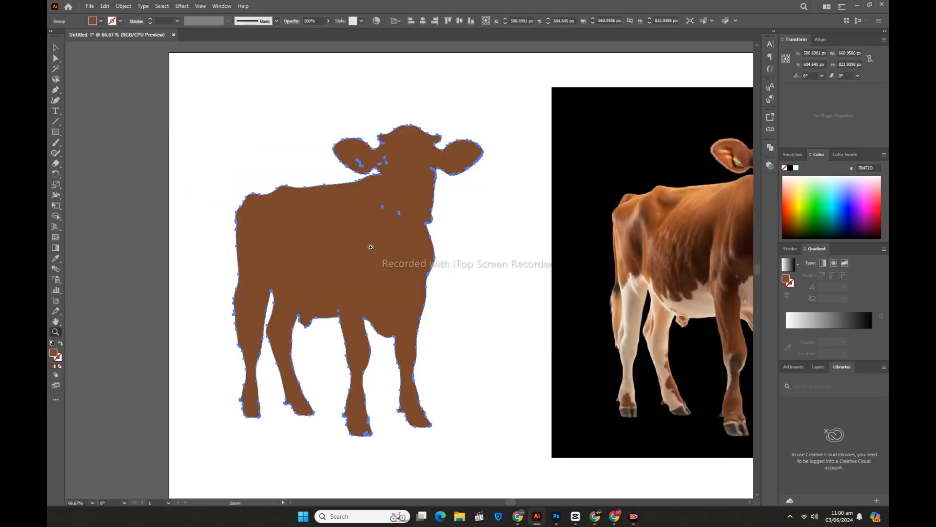
click(394, 243)
click(413, 235)
click(56, 48)
click(176, 108)
click(392, 142)
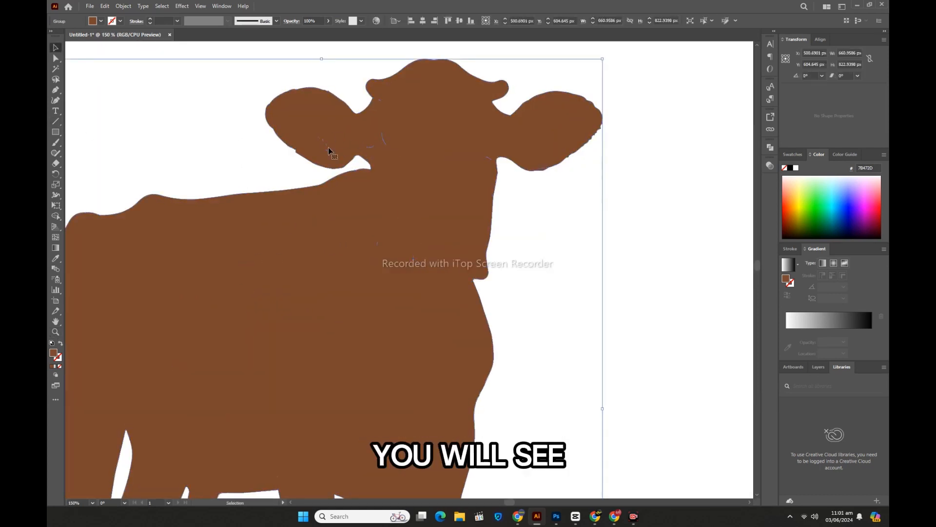
click(121, 21)
click(114, 48)
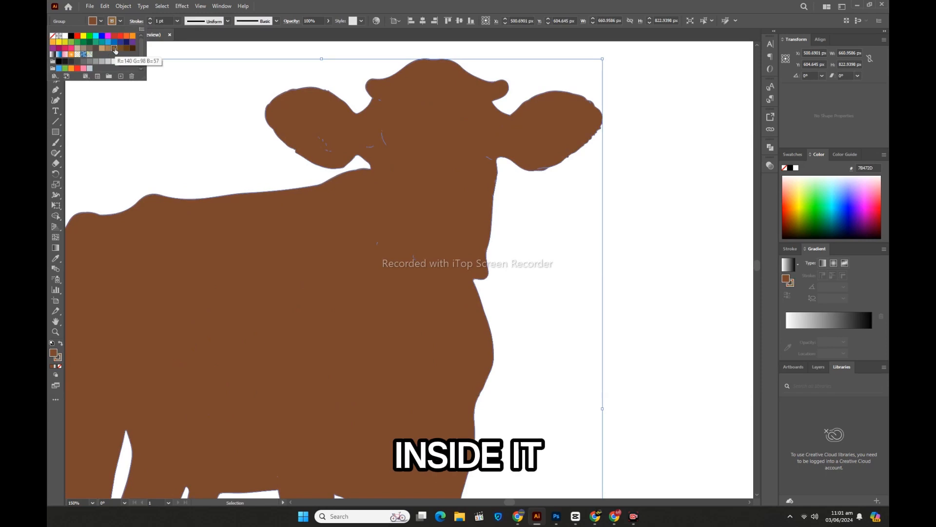
click(124, 5)
click(132, 117)
click(445, 309)
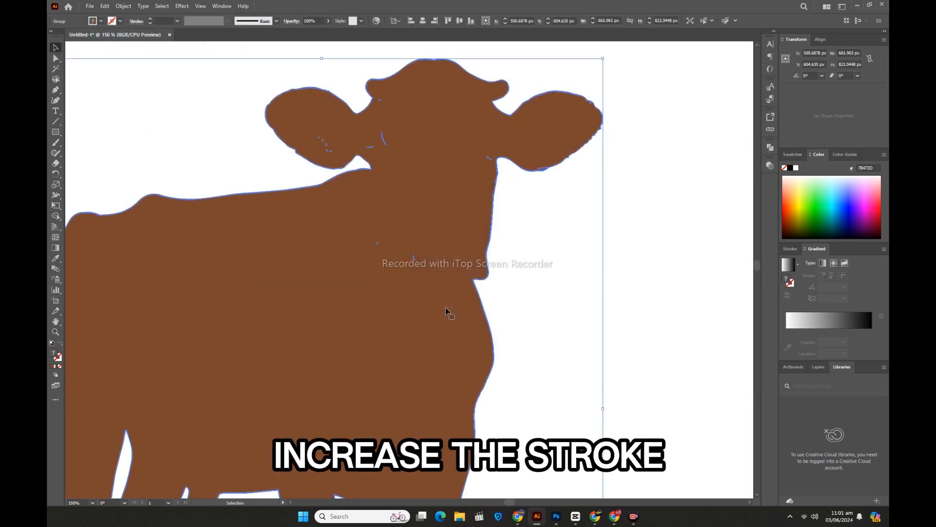
Step: Match the expanded outline to the silhouette's body brown with the Eyedropper and unite everything to fill the small internal gaps
click(56, 258)
click(269, 280)
click(770, 147)
click(668, 167)
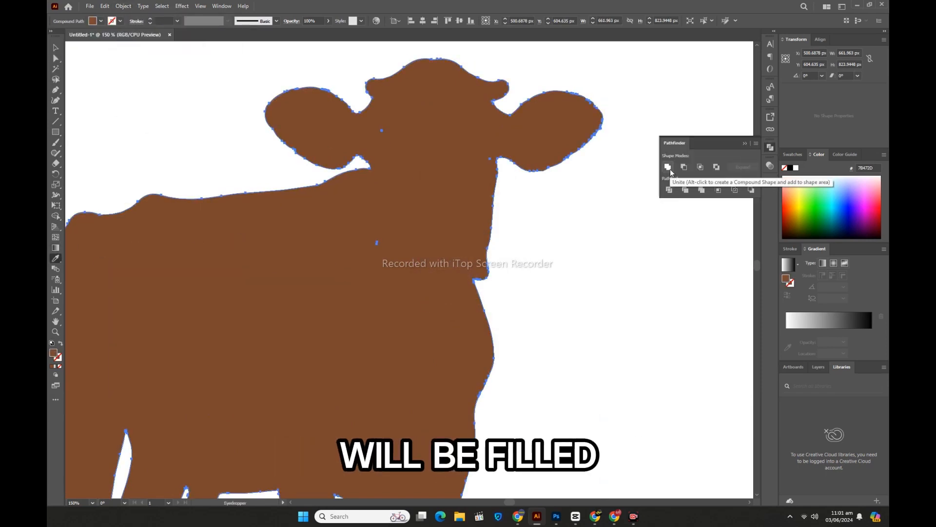
click(55, 48)
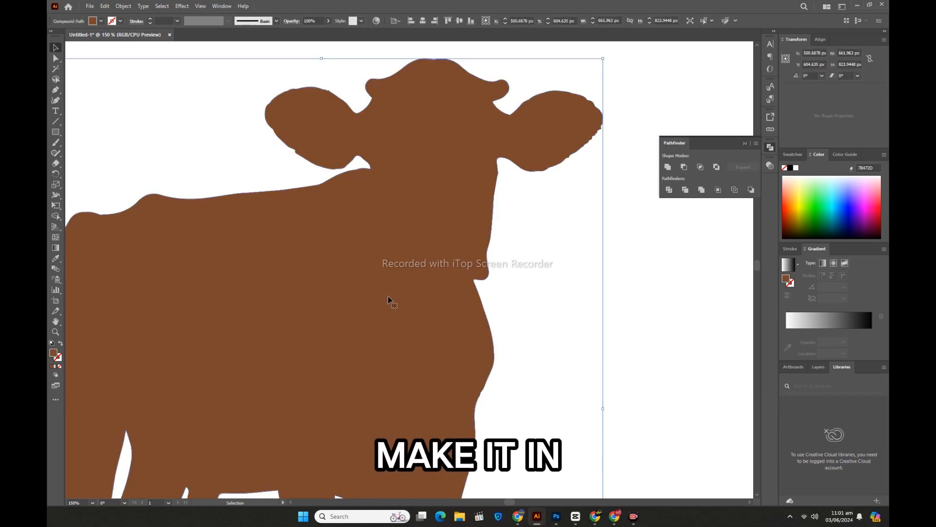
Step: Lock the original cow photo in the layer list so it can serve as a tracing reference
key(ctrl+minus)
key(ctrl+minus)
drag(506, 500, 521, 500)
ctrl+click(615, 235)
ctrl+click(439, 247)
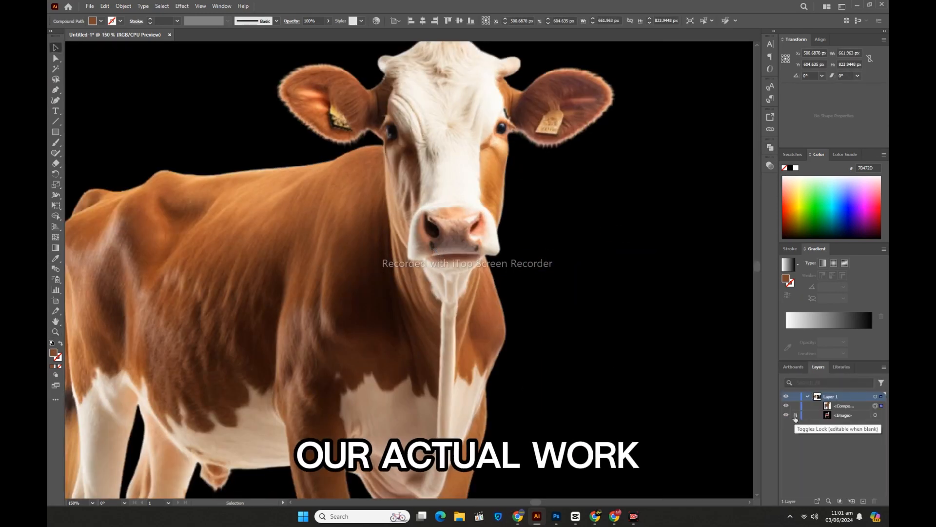
click(795, 415)
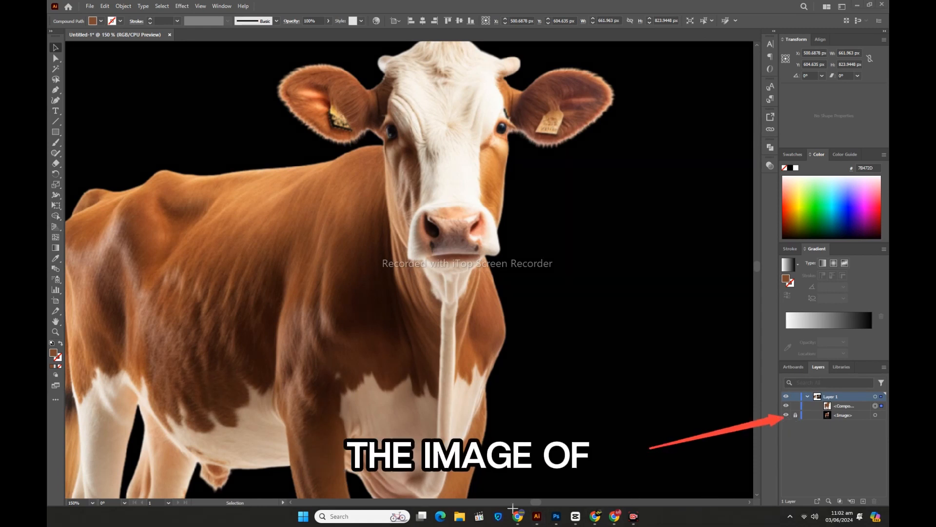
Step: Set the fill to white and draw an open Pen path down the cow's cheek and around the underside of its muzzle
click(55, 89)
click(93, 21)
click(64, 35)
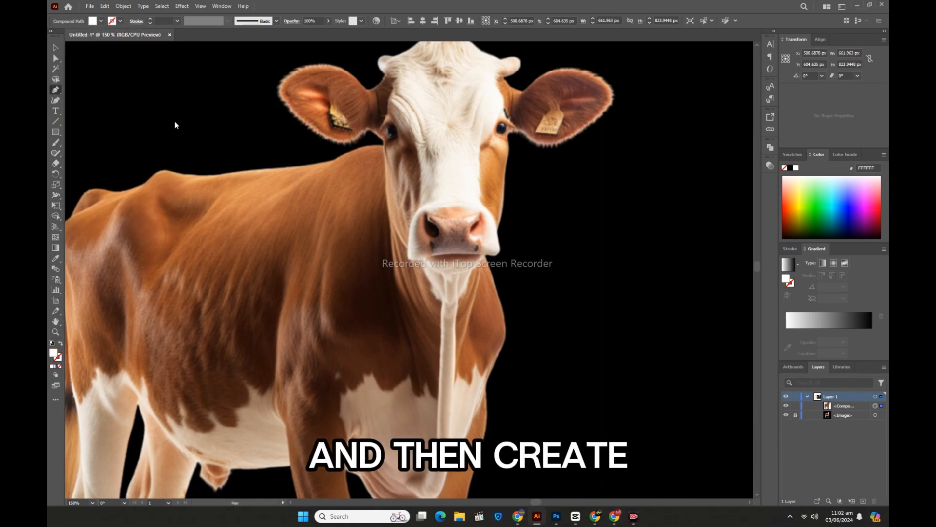
click(383, 142)
click(385, 157)
click(385, 168)
click(386, 177)
click(391, 221)
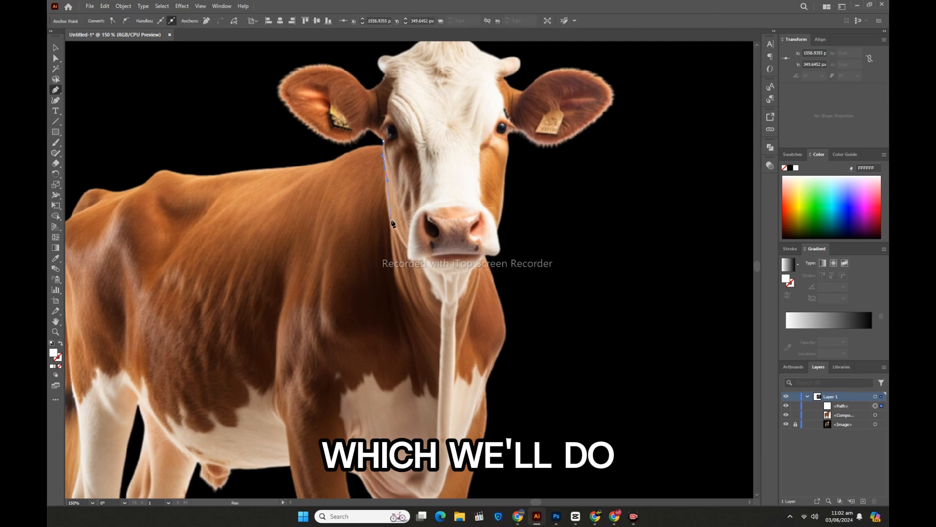
click(400, 238)
click(407, 249)
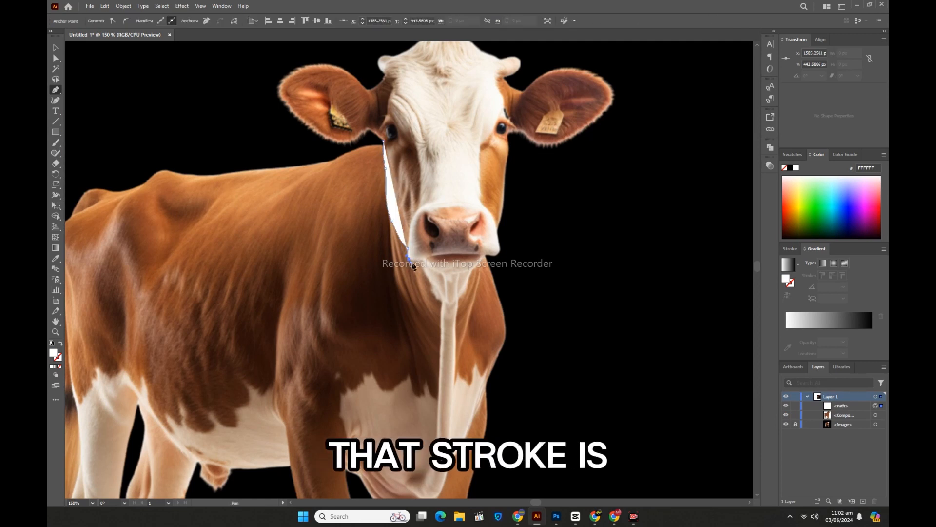
drag(419, 260, 420, 293)
drag(485, 256, 492, 236)
click(488, 254)
Step: Swap the face contour's white fill to a stroke, thicken the stroke, and expand it into a shape
key(v)
click(61, 343)
click(150, 18)
click(150, 18)
click(150, 19)
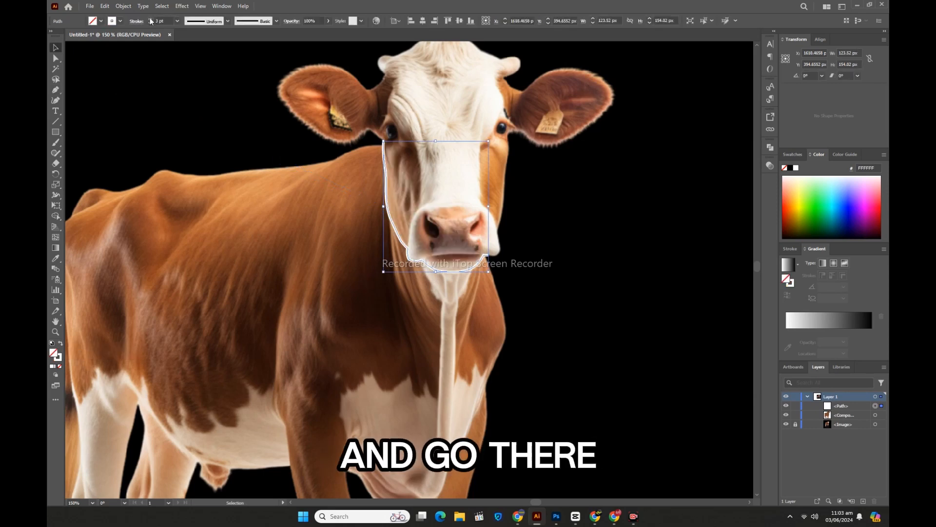
click(150, 18)
click(124, 7)
click(142, 122)
click(447, 322)
click(562, 291)
Step: Move the white face contour from the photo onto the matching part of the brown silhouette's head
key(ctrl+minus)
key(ctrl+minus)
key(ctrl+minus)
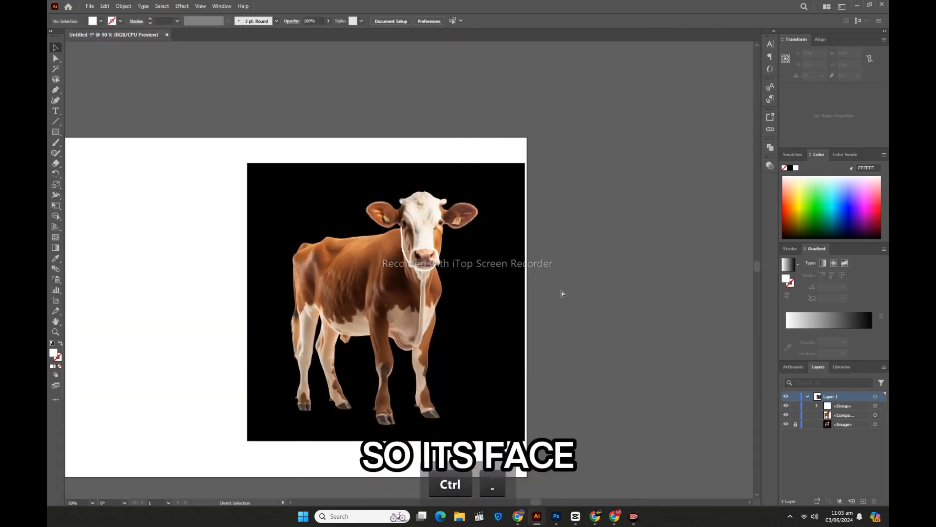
scroll(562, 294, left, 5)
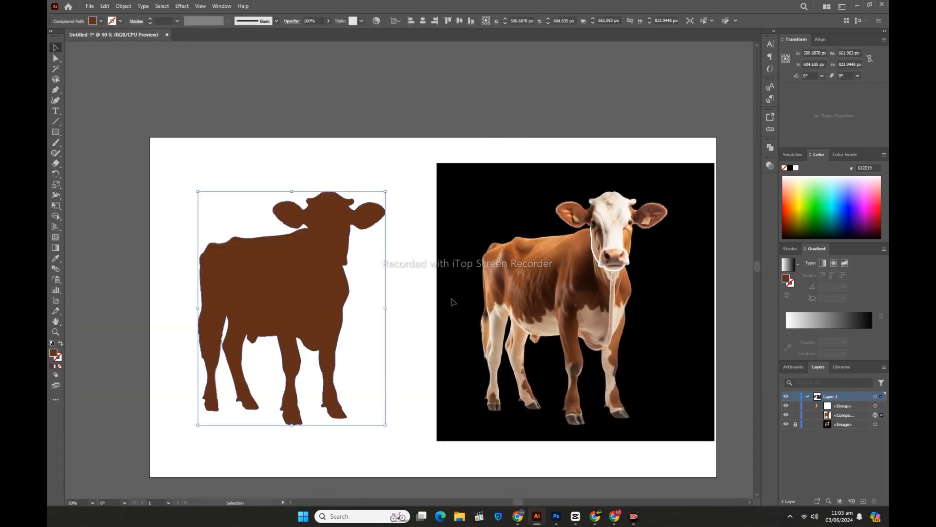
click(415, 282)
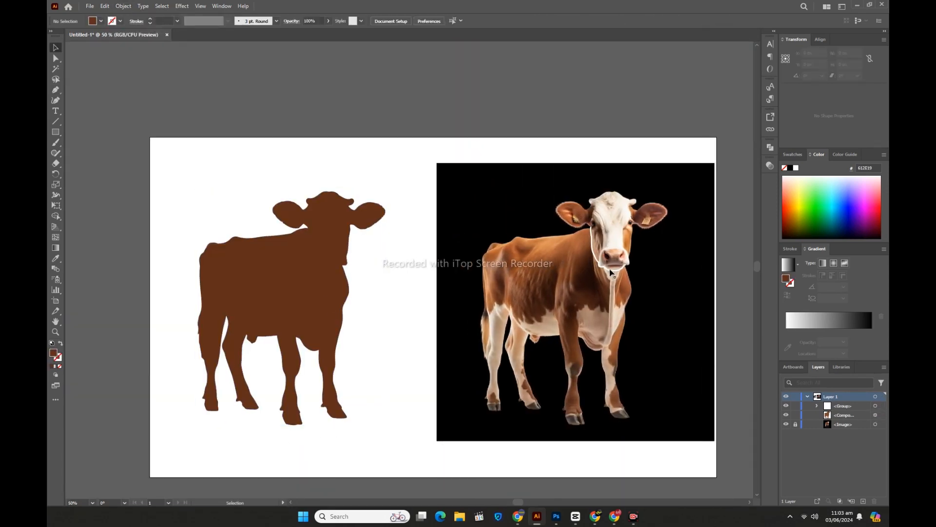
shift+click(613, 274)
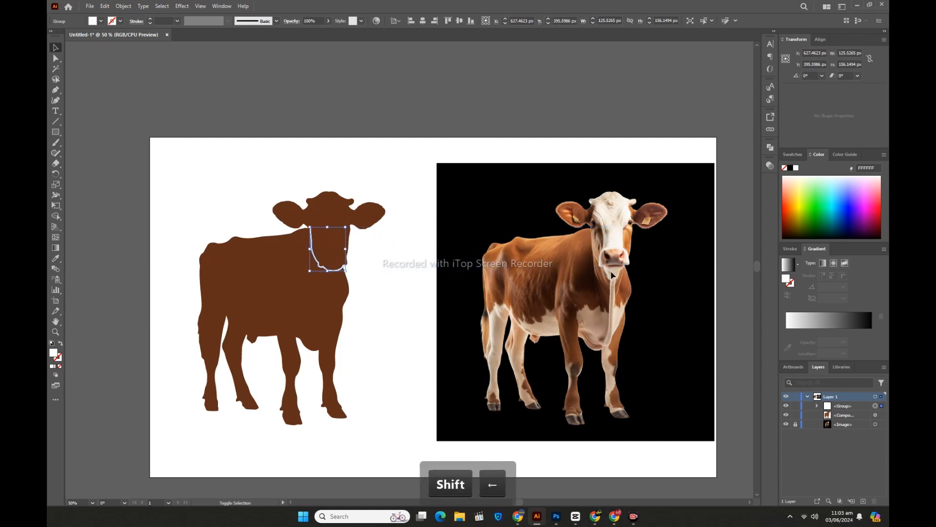
click(382, 341)
Step: Subtract the face contour from the cow silhouette with Minus Front to separate the head from the body
drag(241, 175, 368, 363)
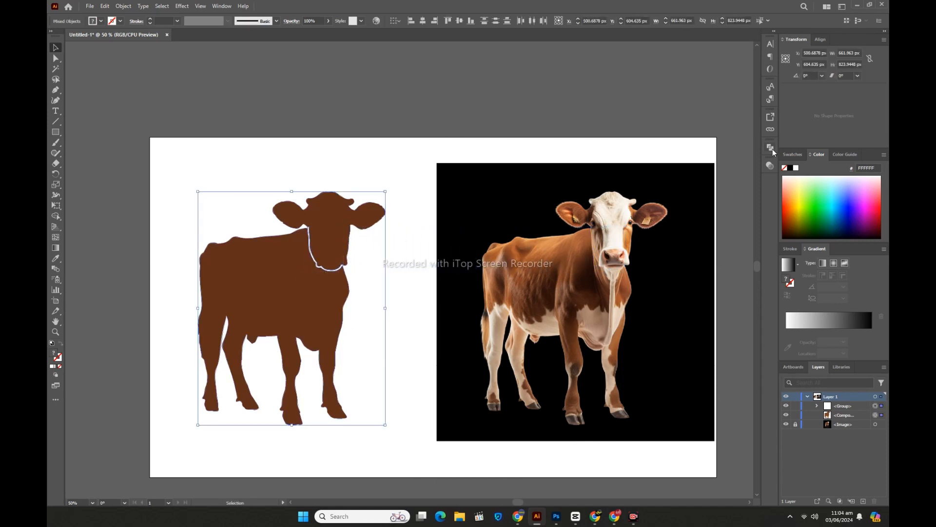
click(770, 148)
click(684, 166)
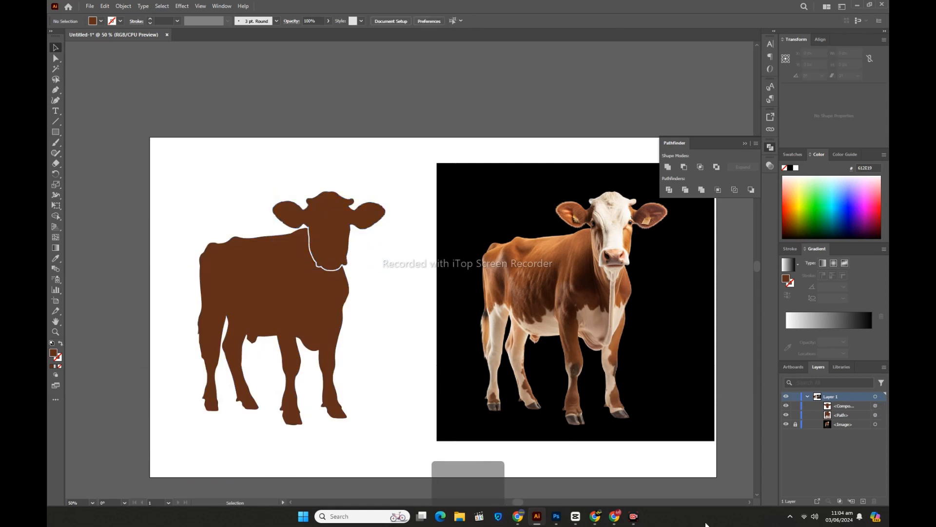
Step: Add the text COW above the silhouette, enlarge it, and position it over the cow's back
click(56, 110)
click(203, 170)
key(BackSpace)
text(COW)
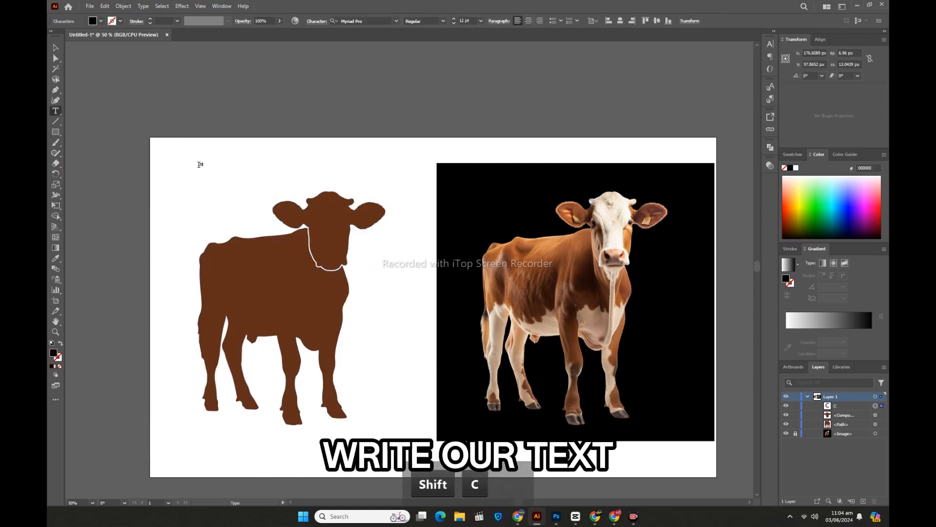
key(Escape)
drag(206, 168, 324, 234)
drag(292, 195, 270, 177)
Step: Set the COW text in the Ash font and scale it down to about 536 px wide
click(396, 22)
click(396, 134)
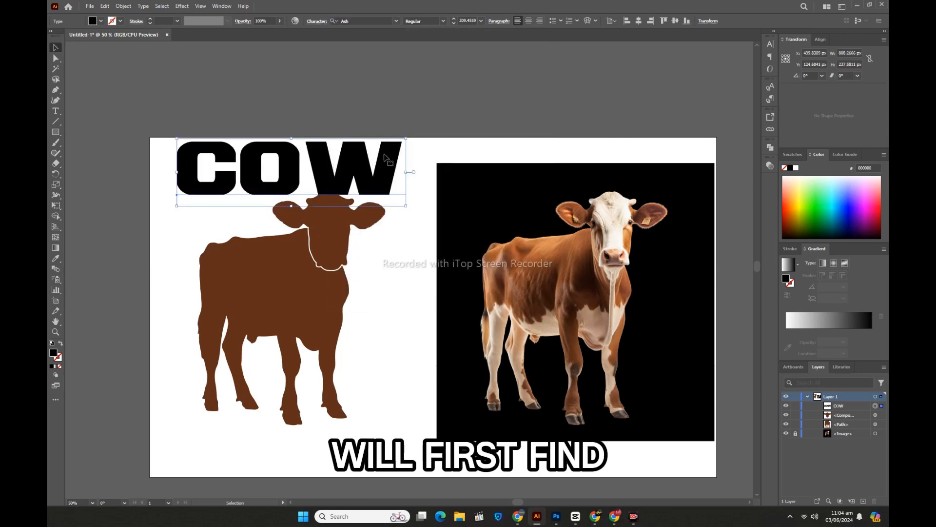
drag(406, 172, 328, 172)
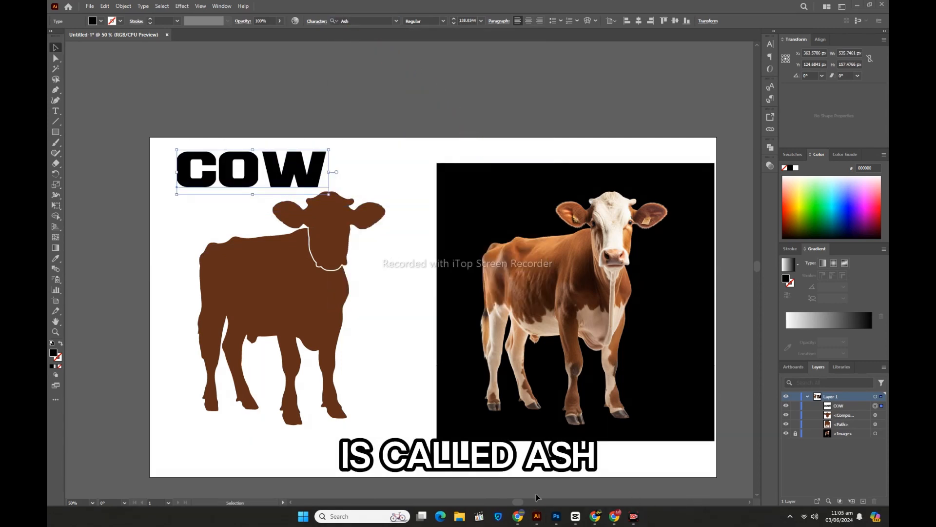
Step: Place a small copy of the COW text in the artboard's upper-left corner
drag(285, 171, 166, 143)
click(227, 124)
Step: Convert the large COW text to outlines, ungroup its letters, and move them above the silhouette's head
right_click(247, 181)
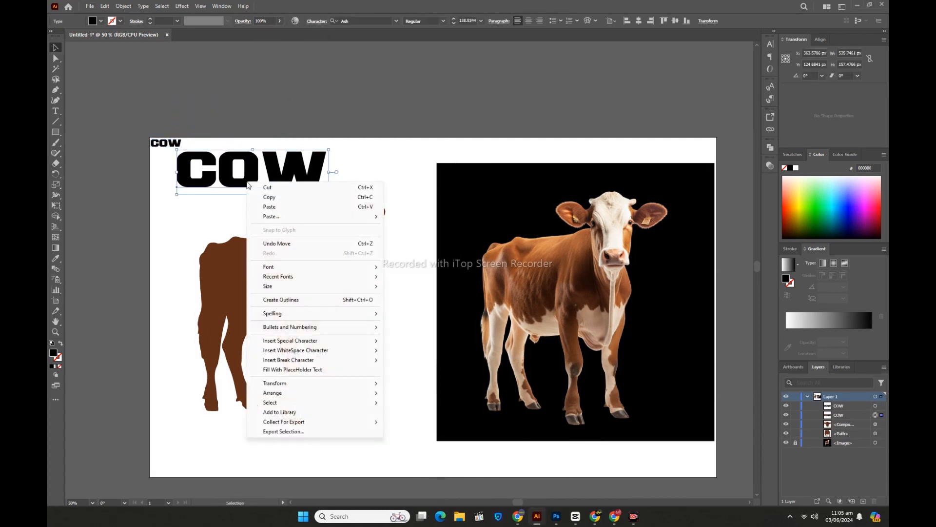
click(281, 300)
right_click(247, 178)
click(268, 297)
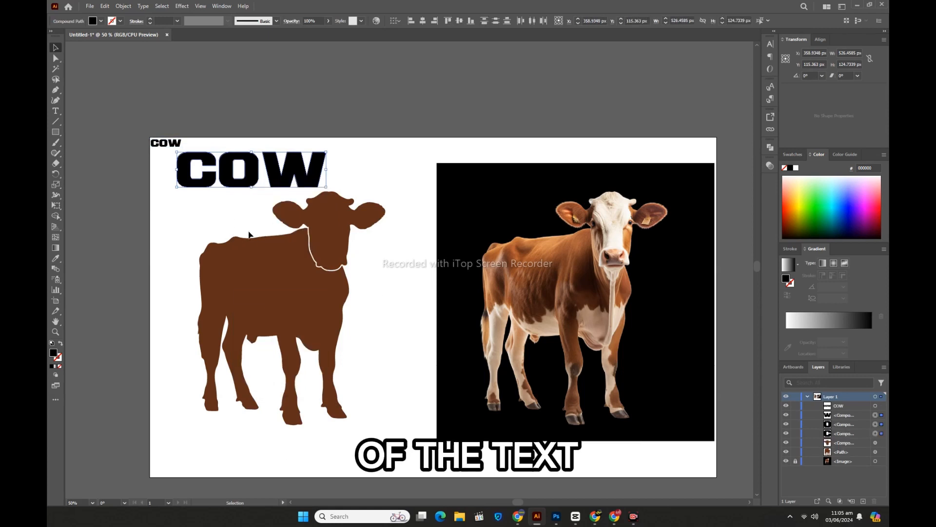
drag(251, 171, 308, 157)
click(382, 250)
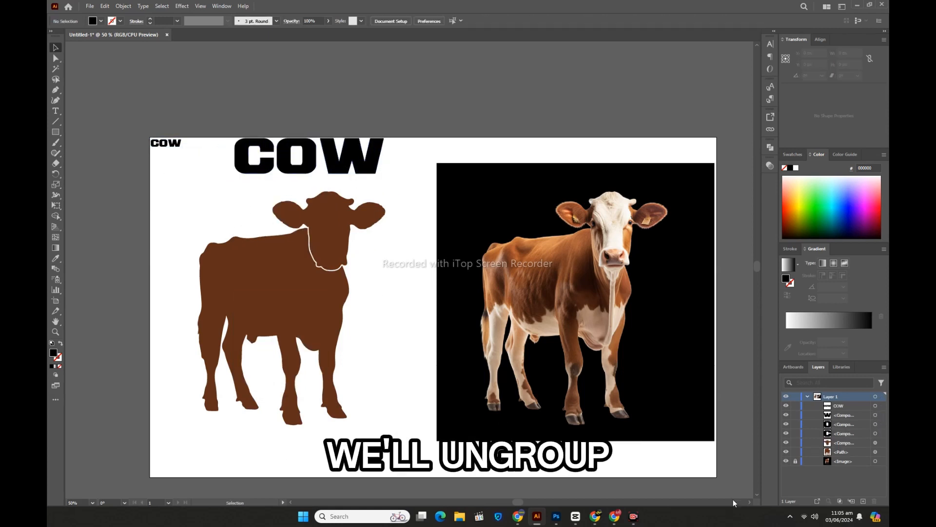
Step: Cut all four legs away from the cow's body with the Knife tool, following the belly line
click(293, 308)
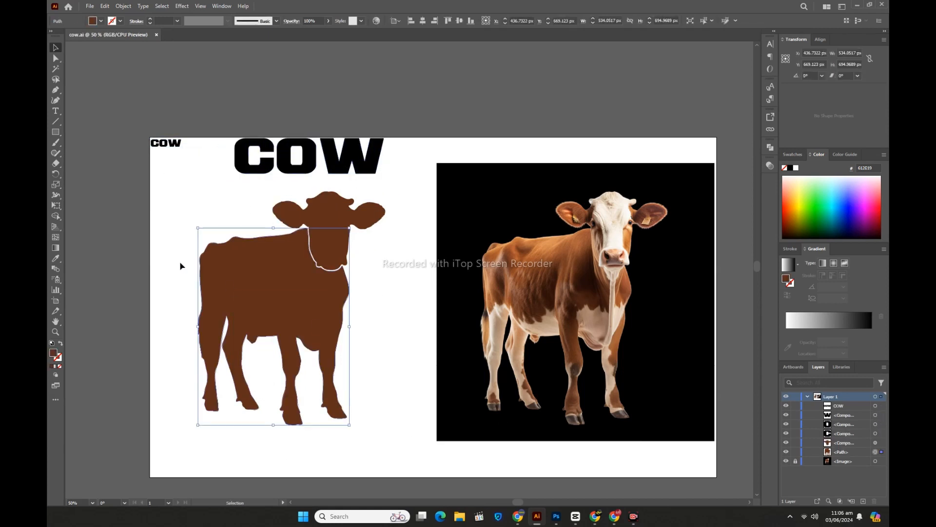
click(58, 167)
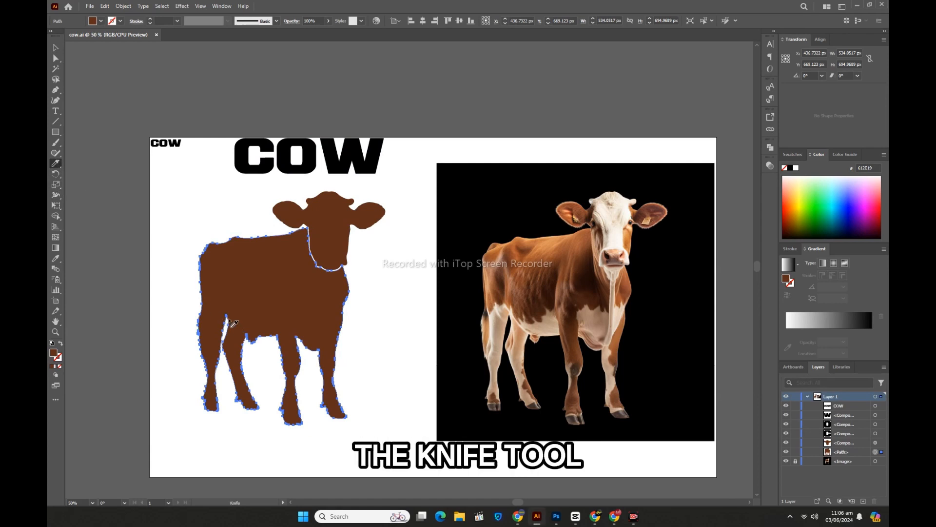
drag(229, 318, 184, 297)
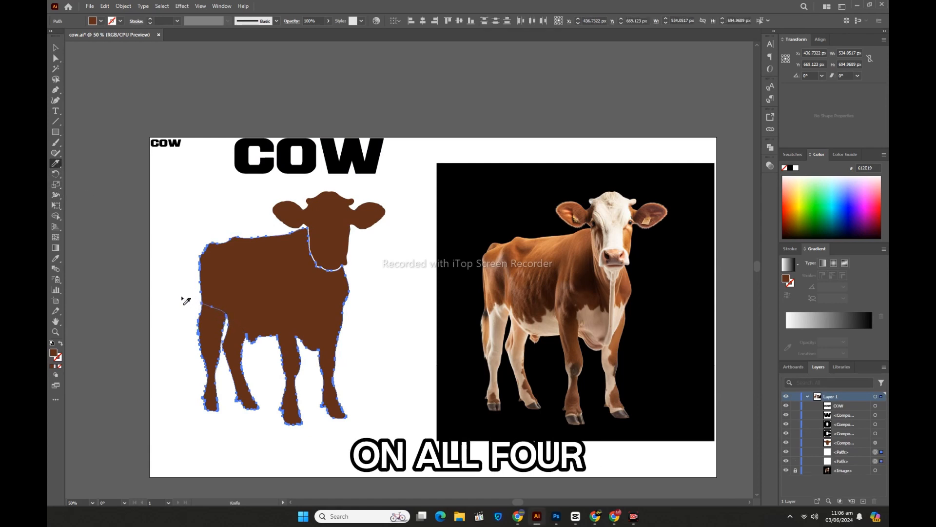
mouse_move(232, 324)
mouse_down()
mouse_move(235, 344)
mouse_move(298, 338)
mouse_move(258, 347)
mouse_up()
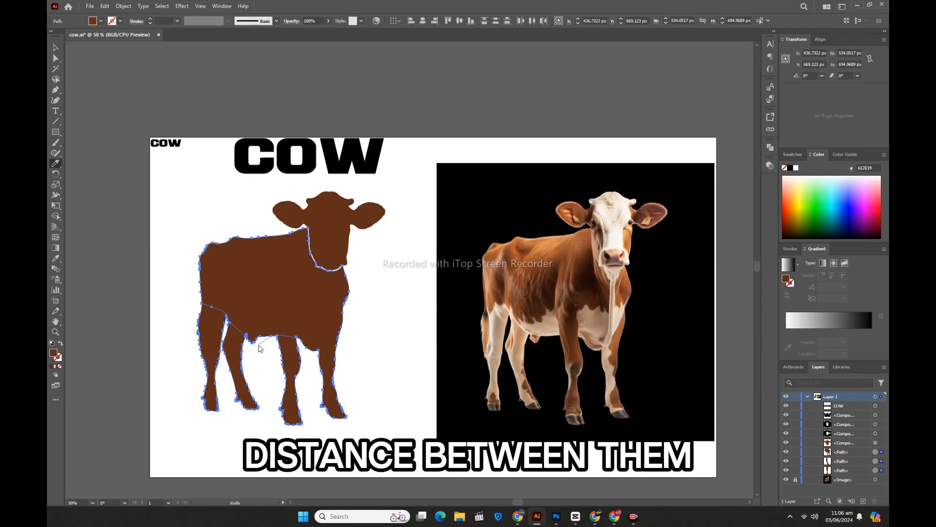
drag(318, 356, 341, 341)
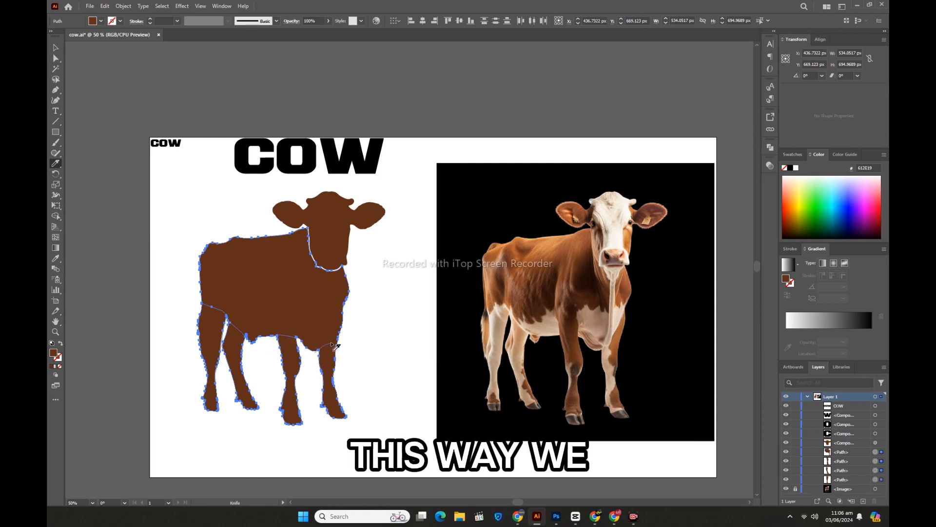
Step: Nudge each of the four cut legs down slightly to leave a narrow white gap below the body
click(56, 47)
click(210, 356)
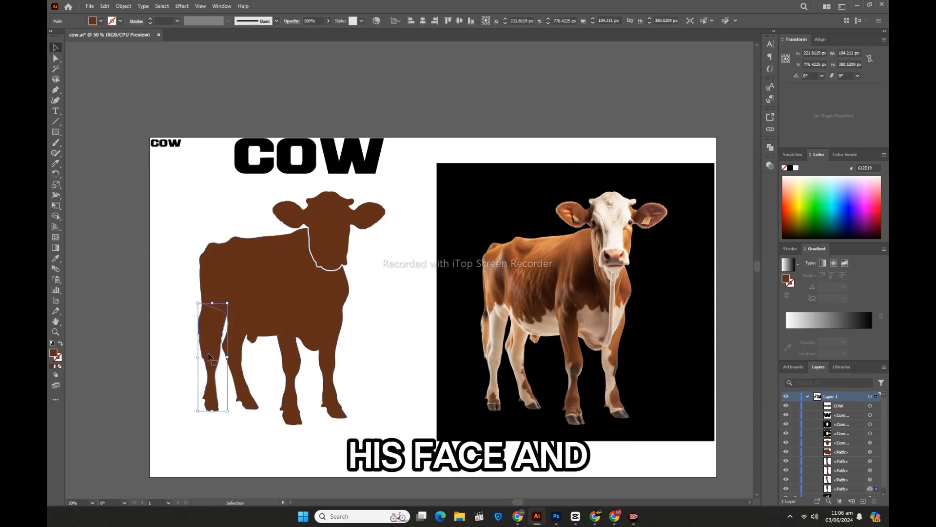
key(Down)
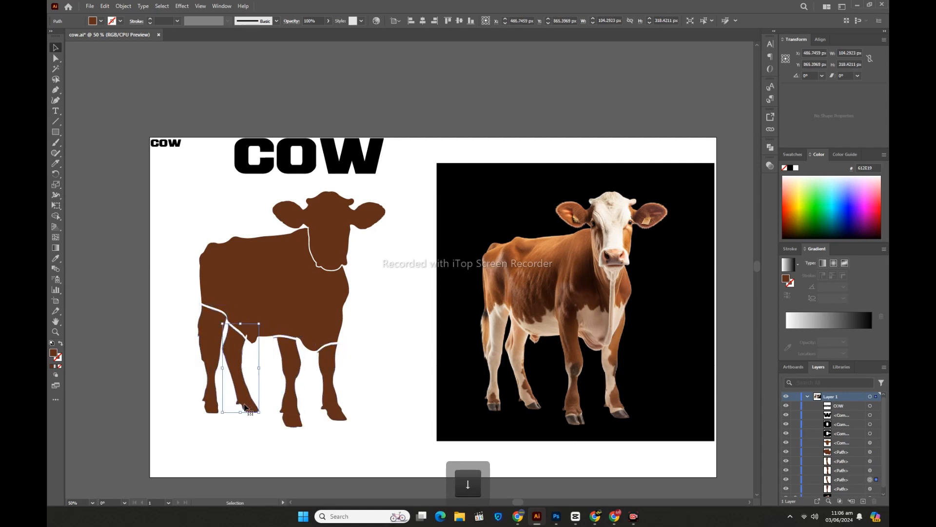
click(237, 444)
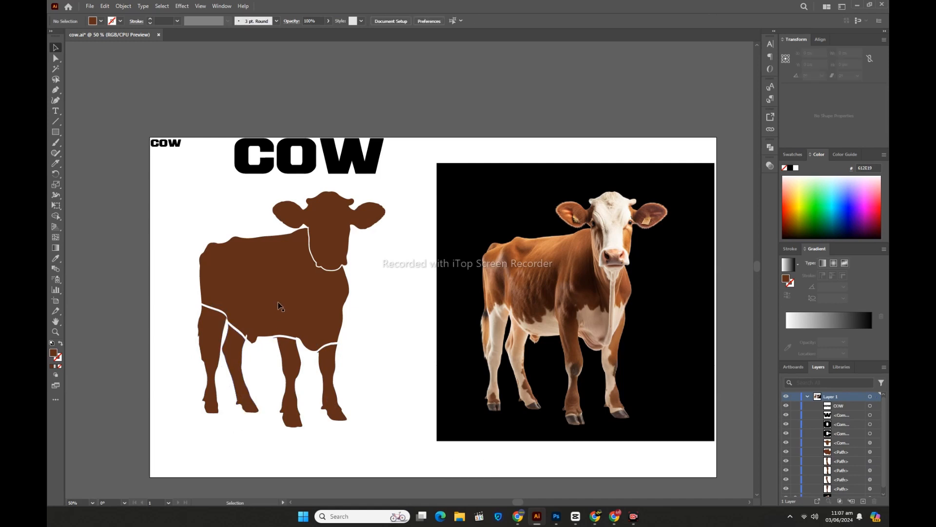
Step: Split the cow's body into three sections with a small Eraser, using a vertical line behind the middle and a curved line from the neck to the belly
click(263, 295)
drag(56, 164, 101, 163)
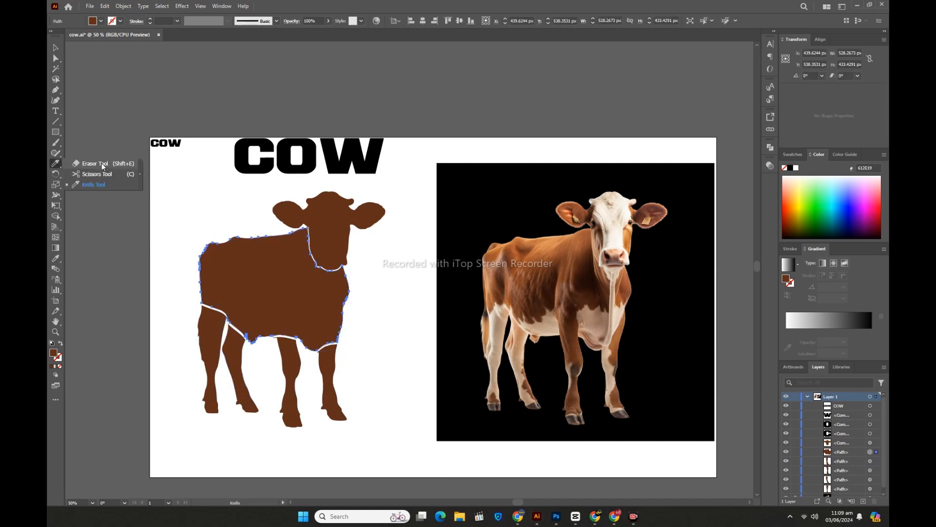
key([)
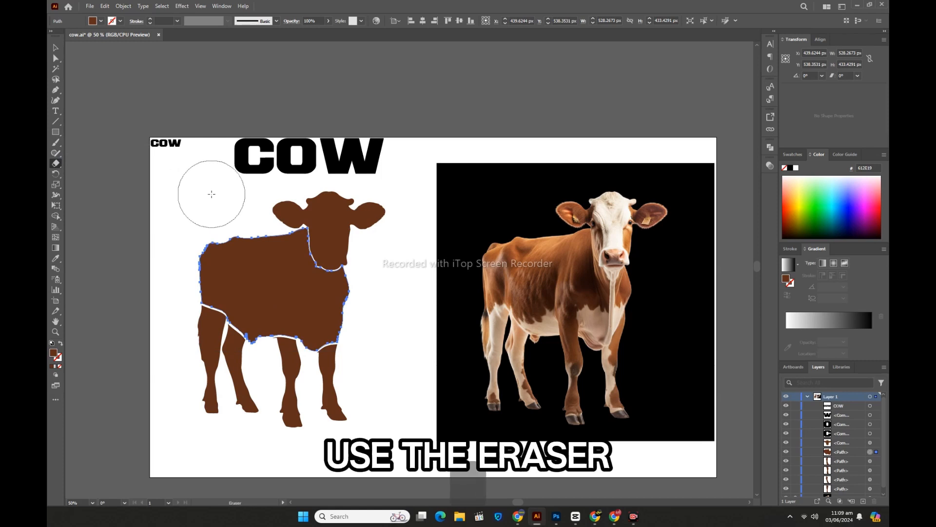
key([)
key([)
key([)
key([)
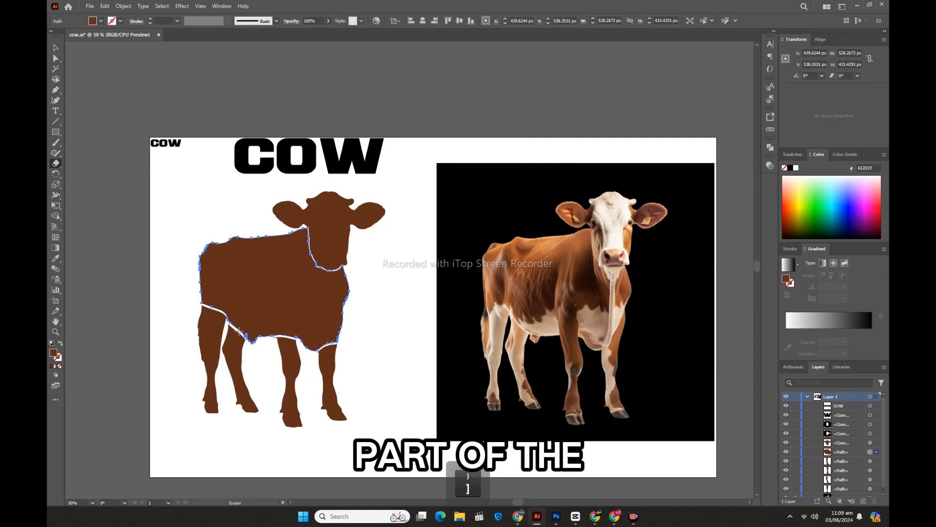
drag(239, 330, 240, 270)
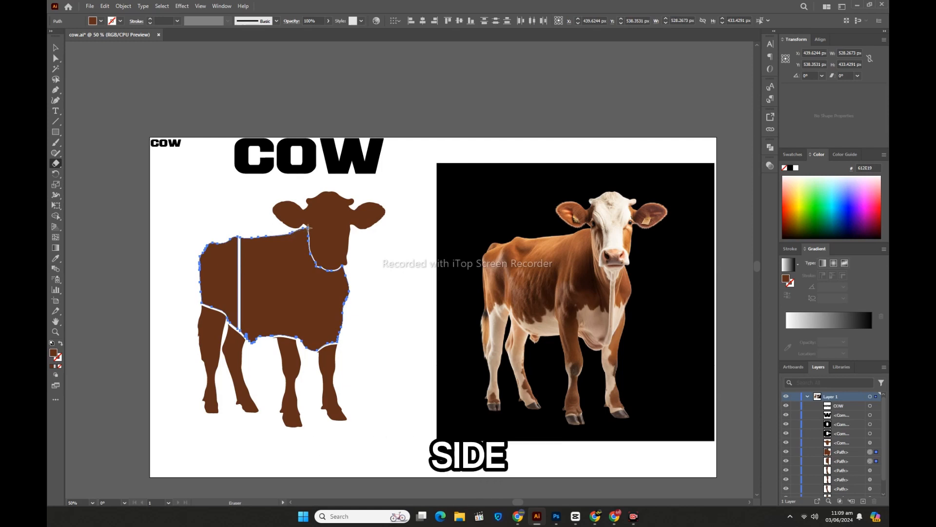
mouse_move(308, 229)
mouse_down()
mouse_move(283, 269)
mouse_move(275, 344)
mouse_up()
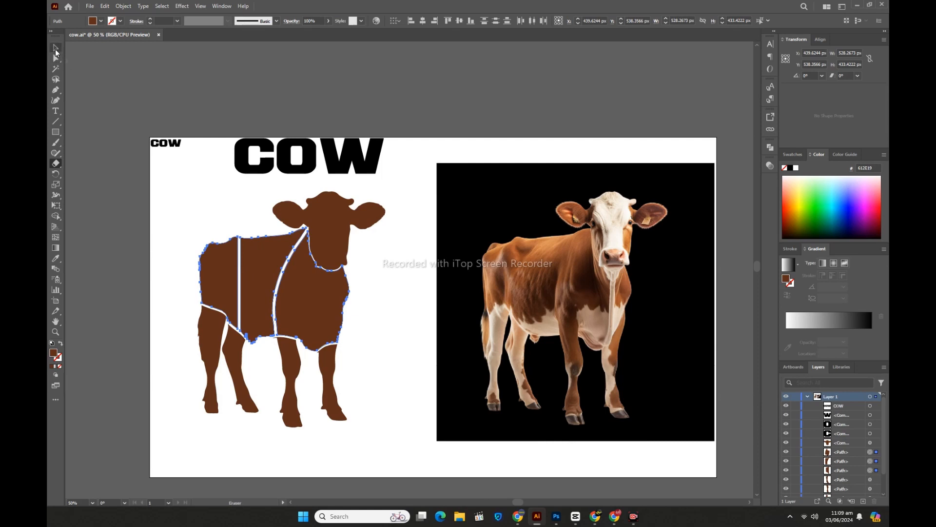
click(55, 48)
click(89, 138)
Step: Move the letters C, O and W so they overlap the rump, middle and chest sections of the body respectively
click(264, 171)
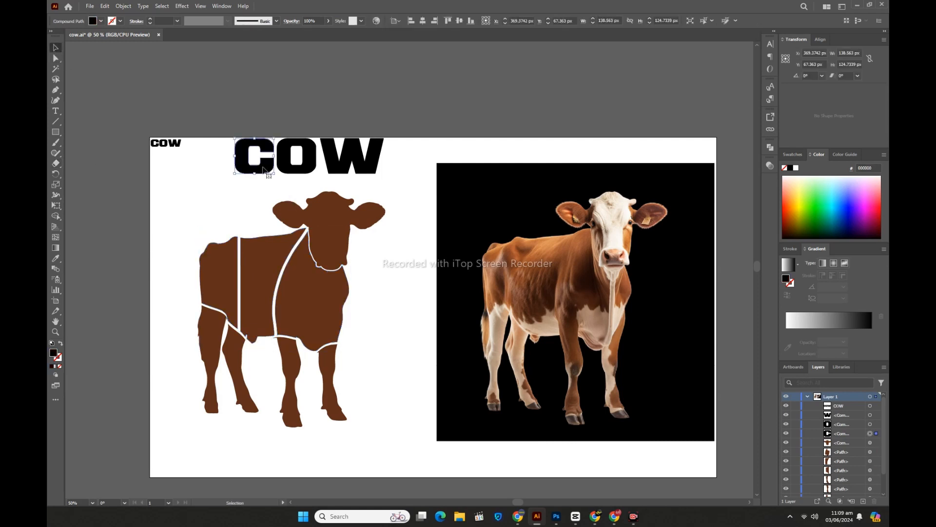
drag(201, 263, 203, 265)
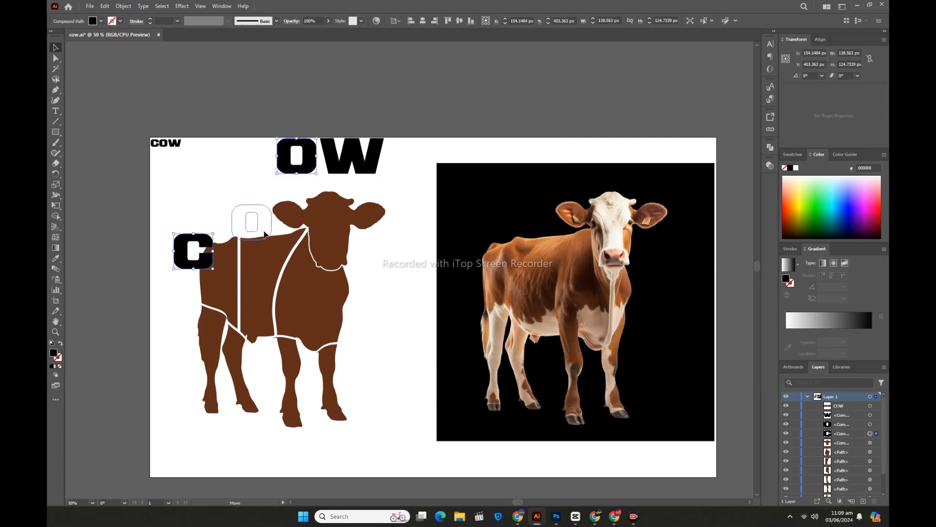
drag(270, 239, 271, 240)
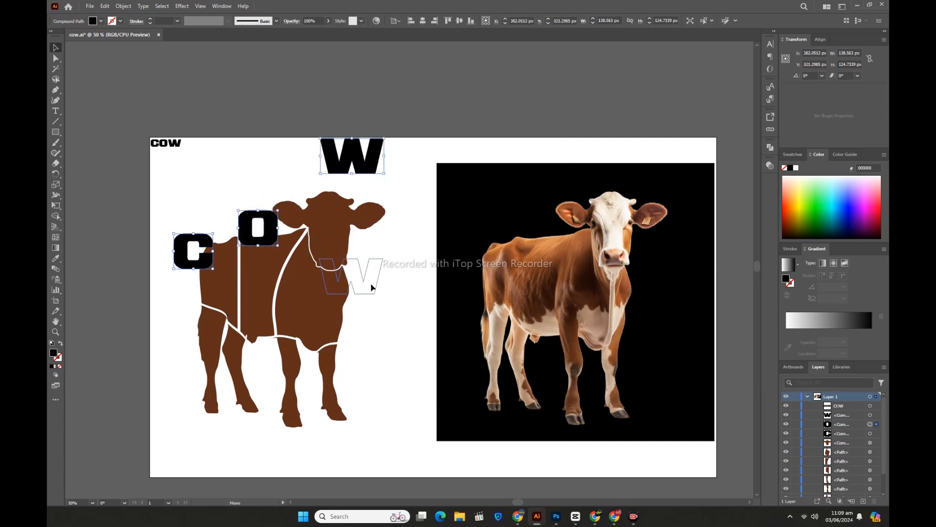
drag(376, 312, 376, 313)
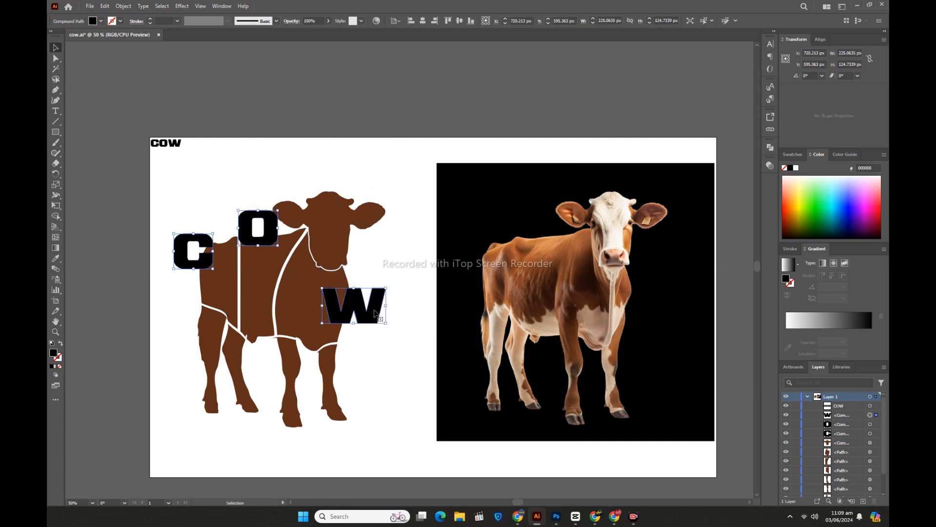
Step: Send the three large letters C, O and W to the back, behind the cow's body sections
click(229, 200)
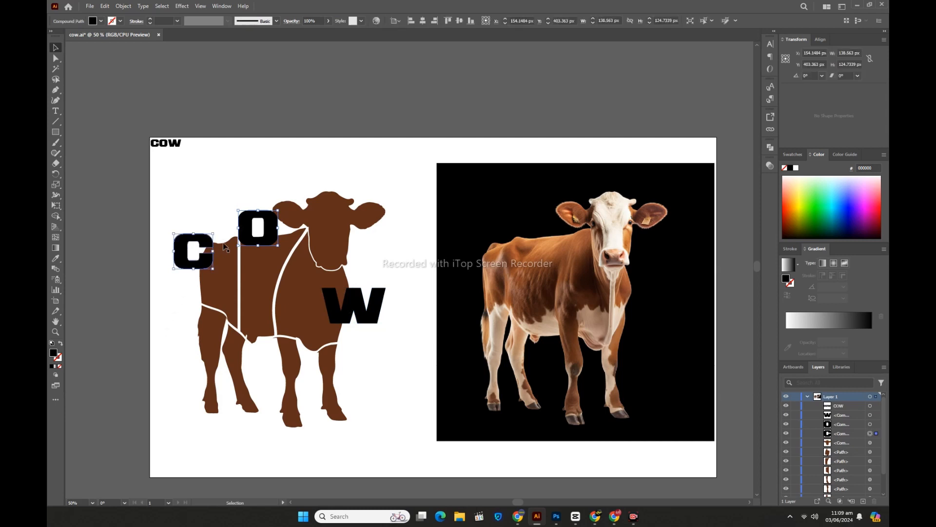
shift+click(246, 228)
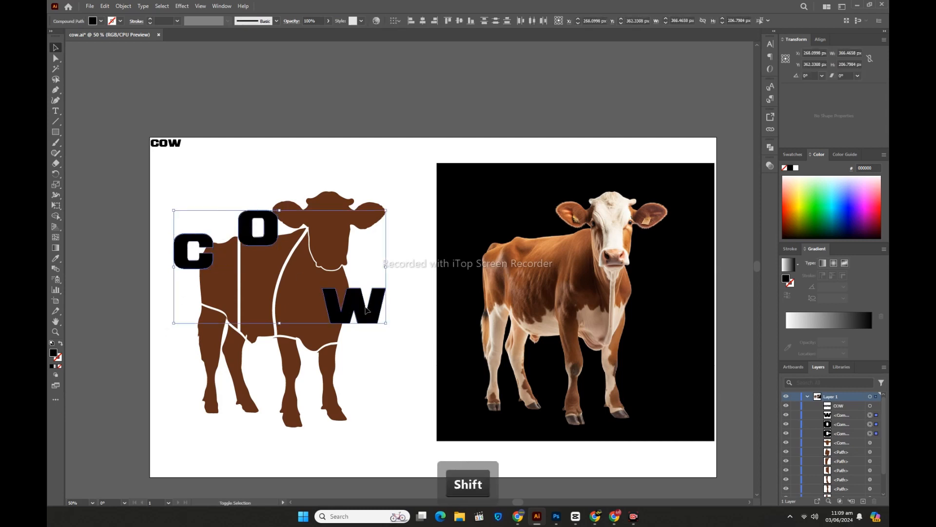
right_click(267, 265)
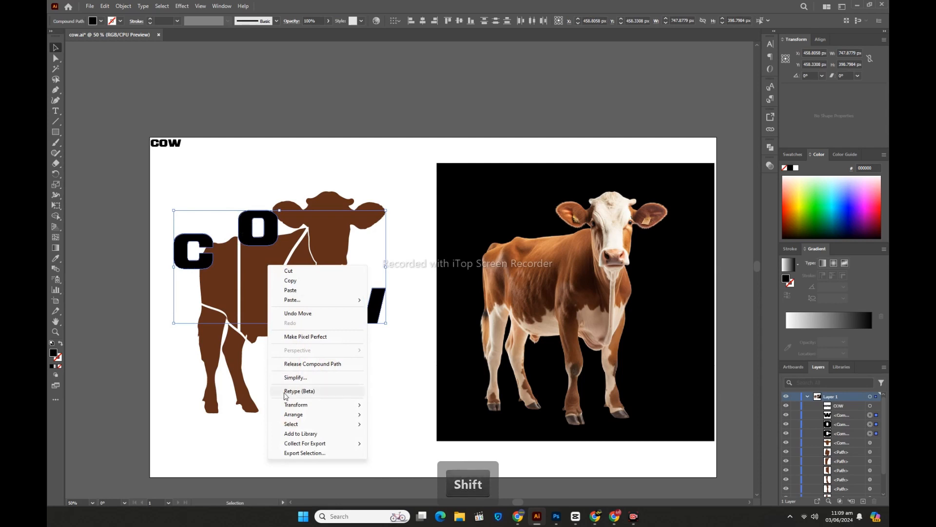
mouse_move(295, 416)
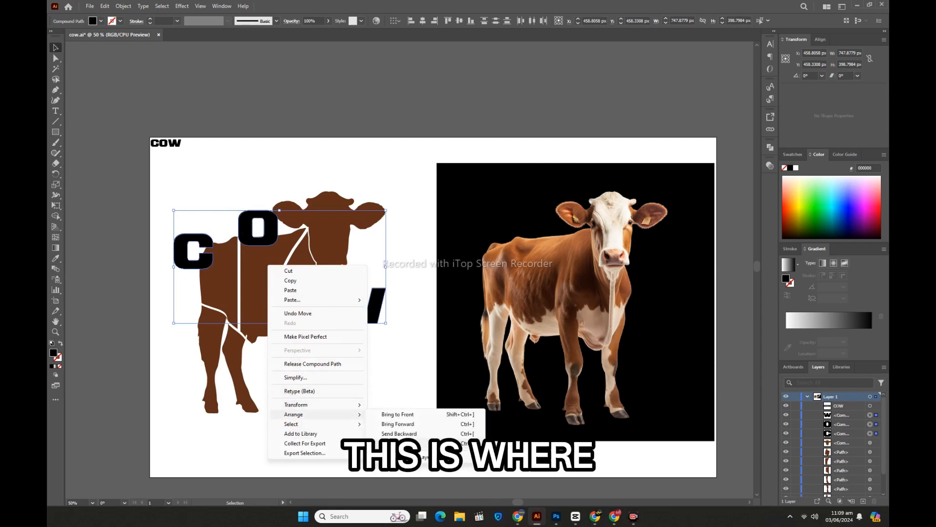
click(395, 444)
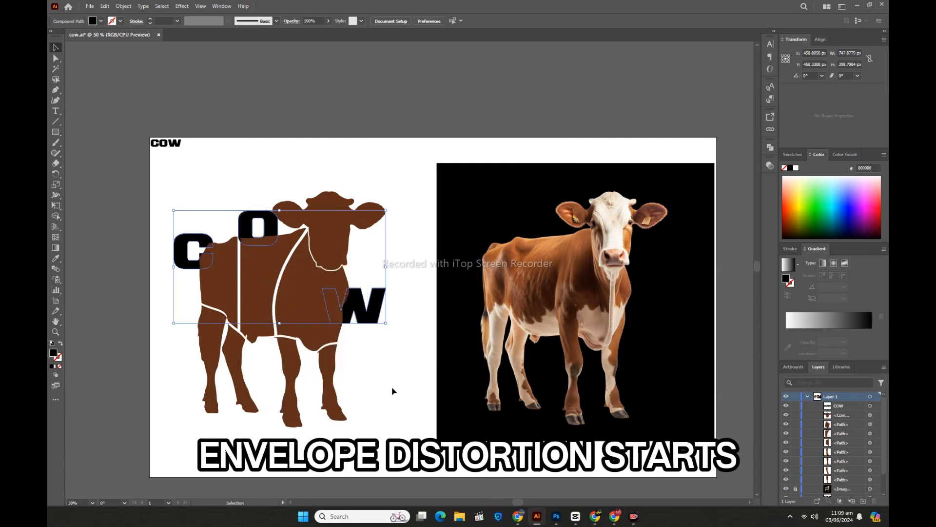
click(394, 391)
Step: Envelope-distort the letter C into the rump section using Make with Top Object
drag(159, 219, 215, 257)
click(123, 6)
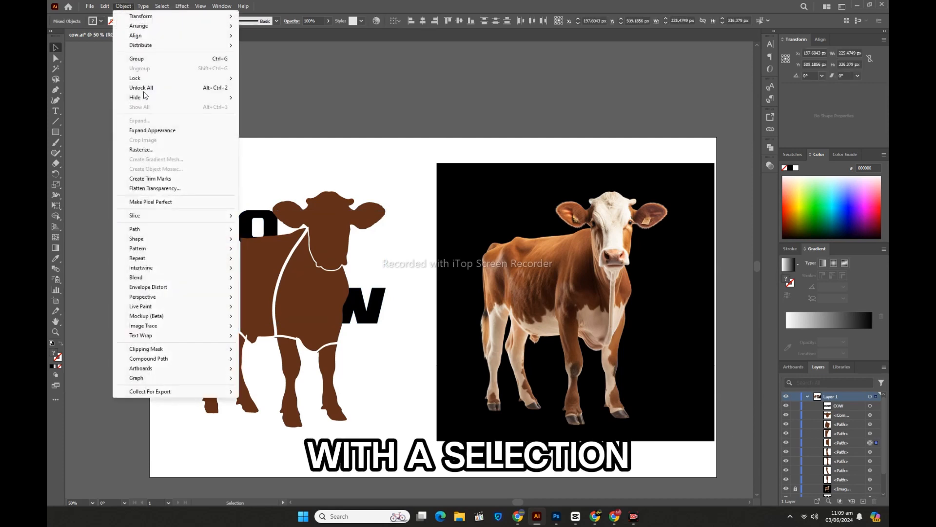
mouse_move(170, 288)
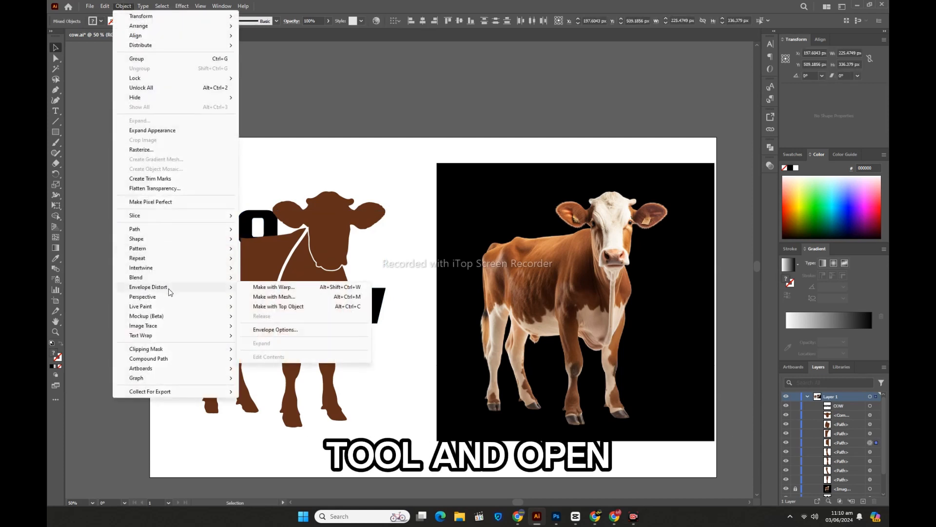
click(270, 307)
Step: Envelope-distort the letter O into the middle body section using Make with Top Object
drag(248, 193, 256, 252)
click(123, 6)
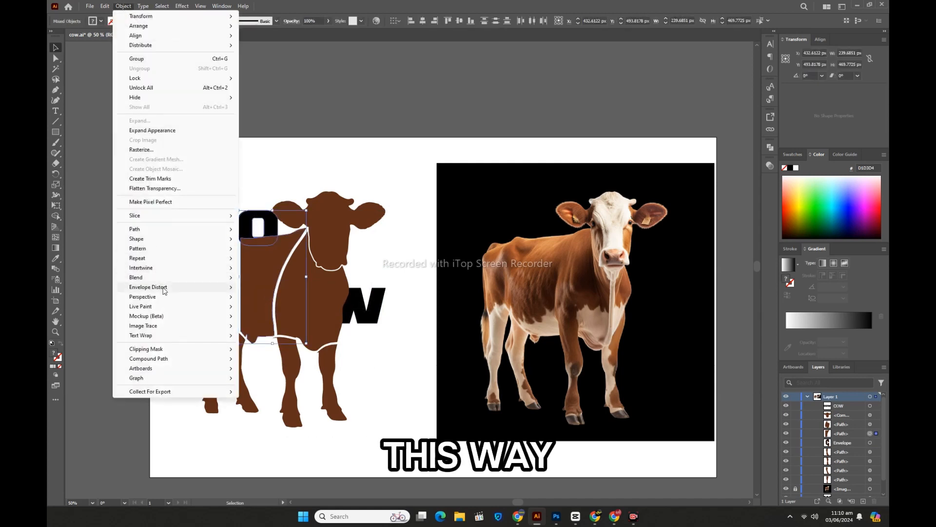
mouse_move(168, 287)
click(263, 308)
Step: Envelope-distort the letter W into the chest section using Make with Top Object
drag(414, 299, 394, 318)
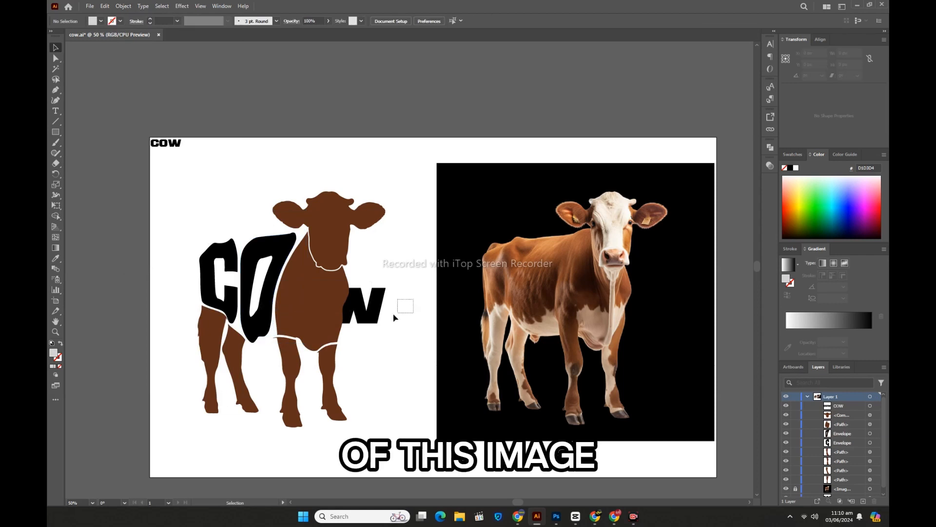
drag(320, 316, 321, 317)
click(124, 6)
mouse_move(168, 286)
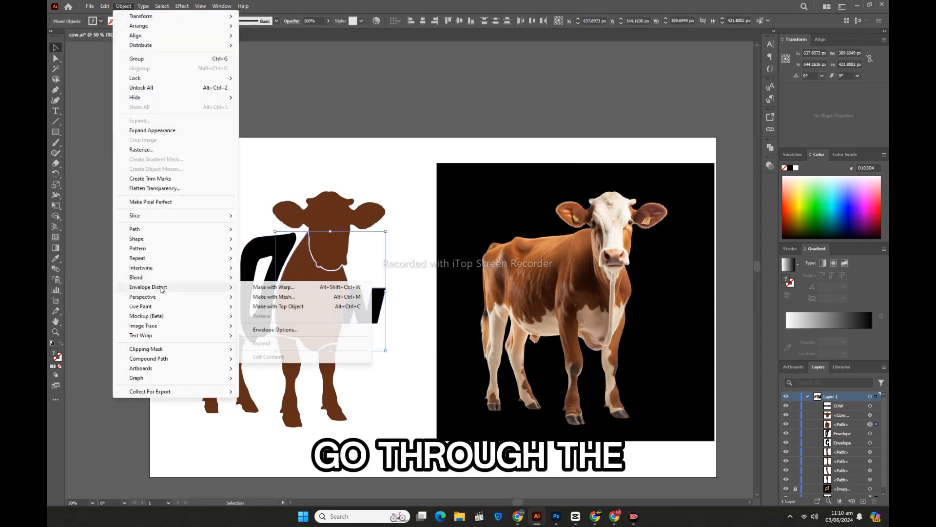
click(272, 307)
click(67, 291)
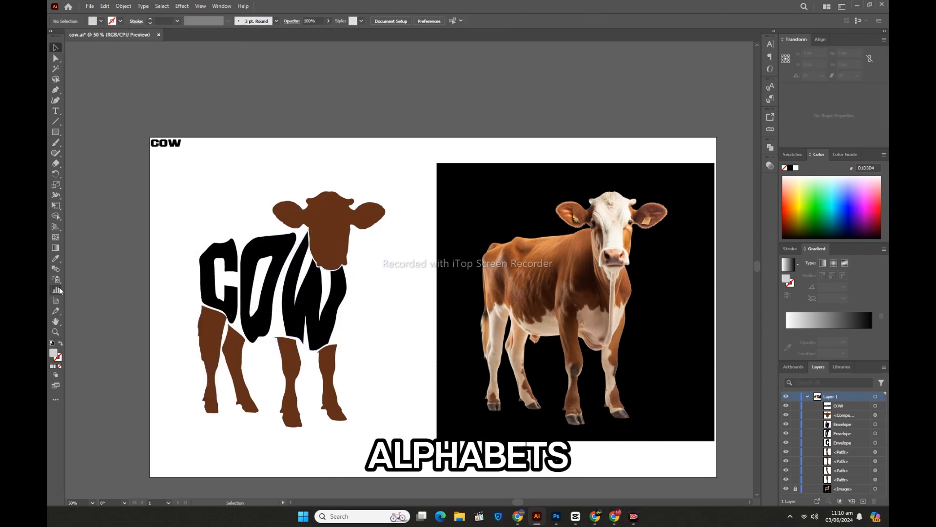
Step: Expand the three distorted letters C, O and W into editable shapes
click(208, 267)
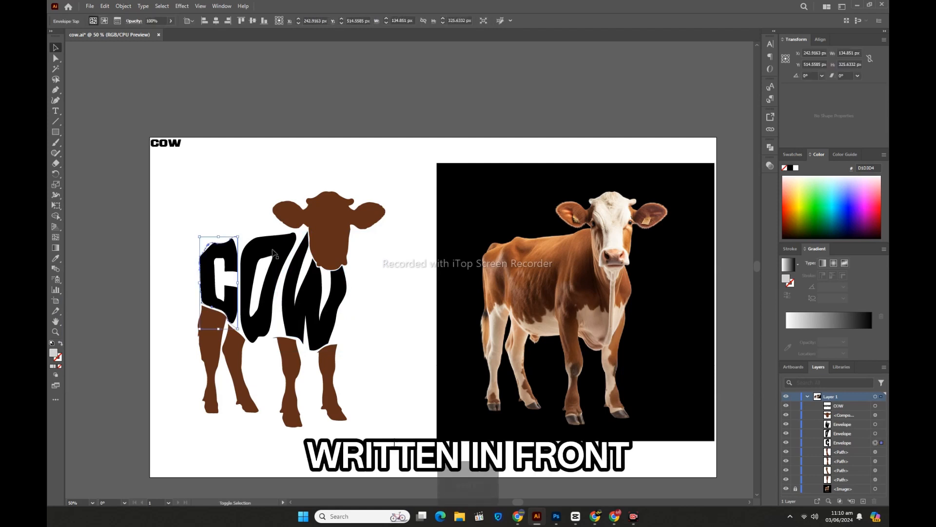
shift+click(294, 312)
shift+click(295, 316)
click(124, 6)
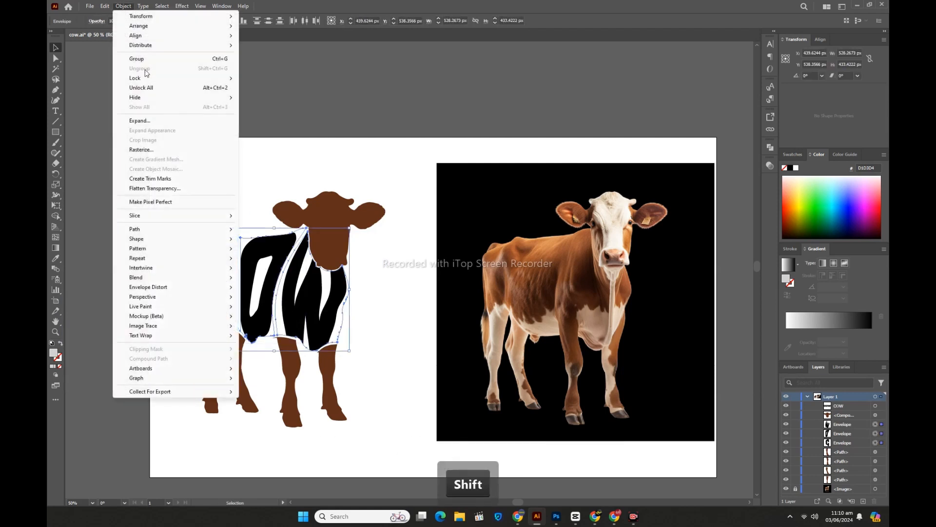
click(147, 122)
click(447, 309)
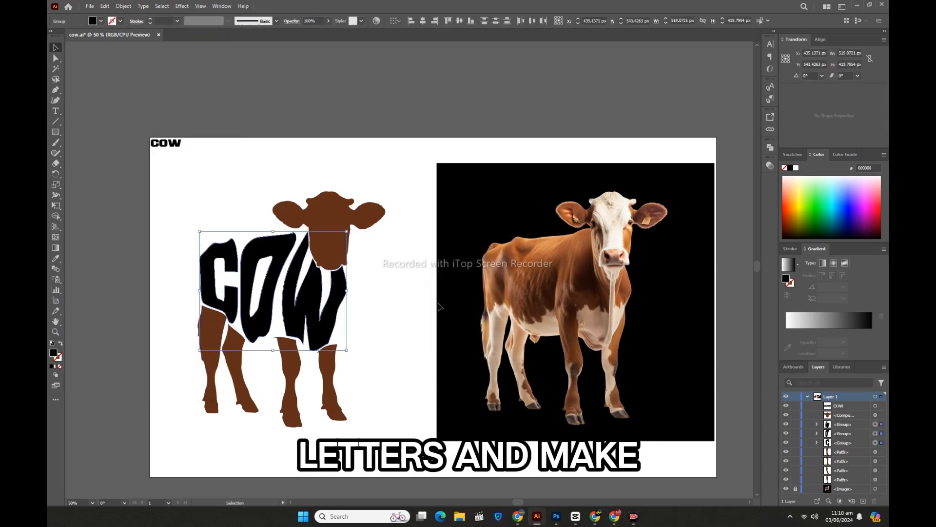
Step: Recolor the expanded letters with the brown sampled from the cow's rear leg, using the Eyedropper
click(56, 259)
click(213, 334)
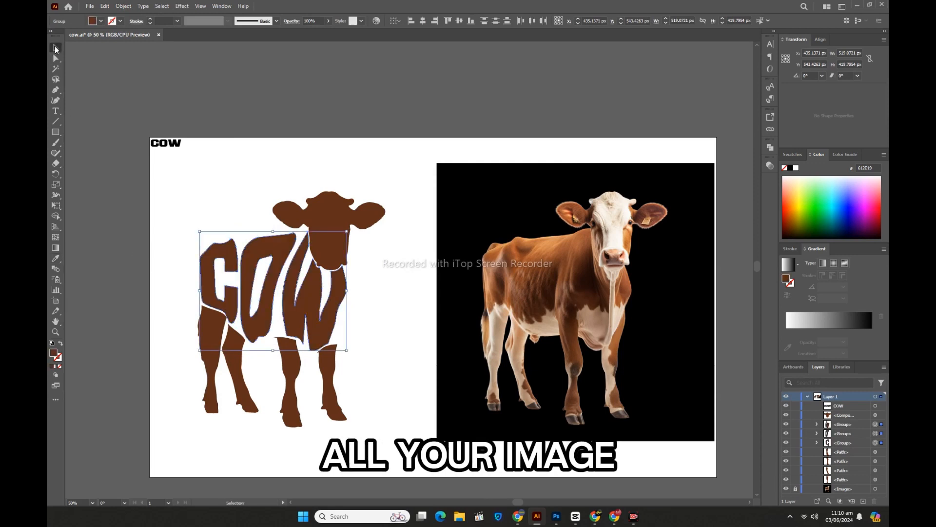
click(93, 246)
Step: Extend the lower-left corner anchor of the W outward to the outer edge of the front leg beneath it, using Direct Selection
scroll(145, 329, down, 1)
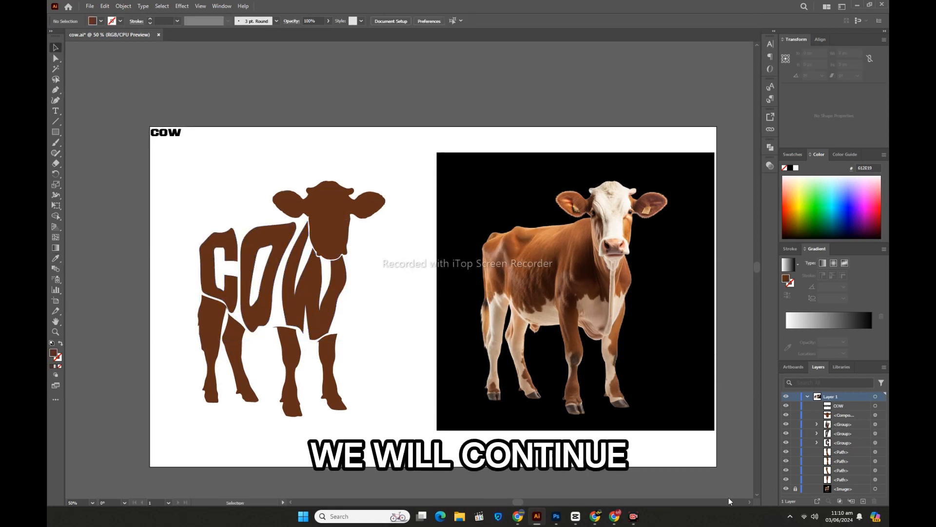
click(56, 332)
click(283, 320)
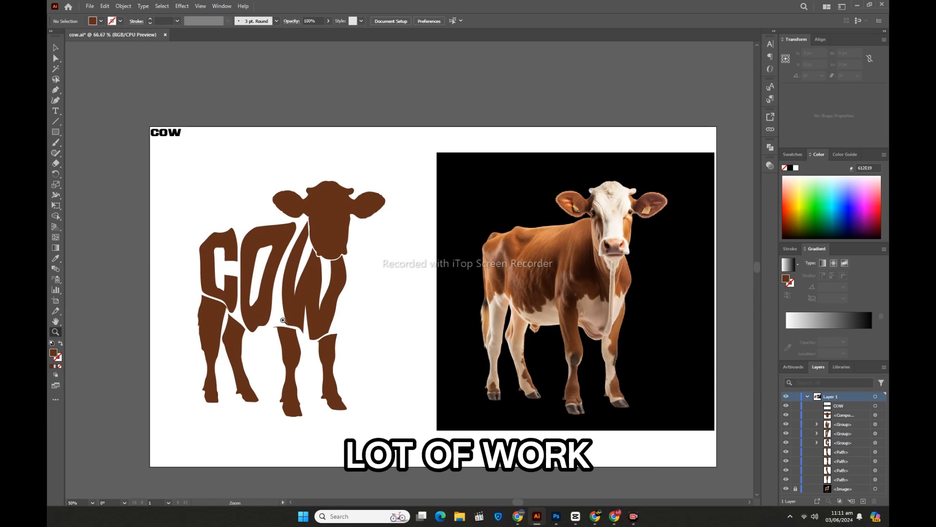
click(412, 285)
click(427, 284)
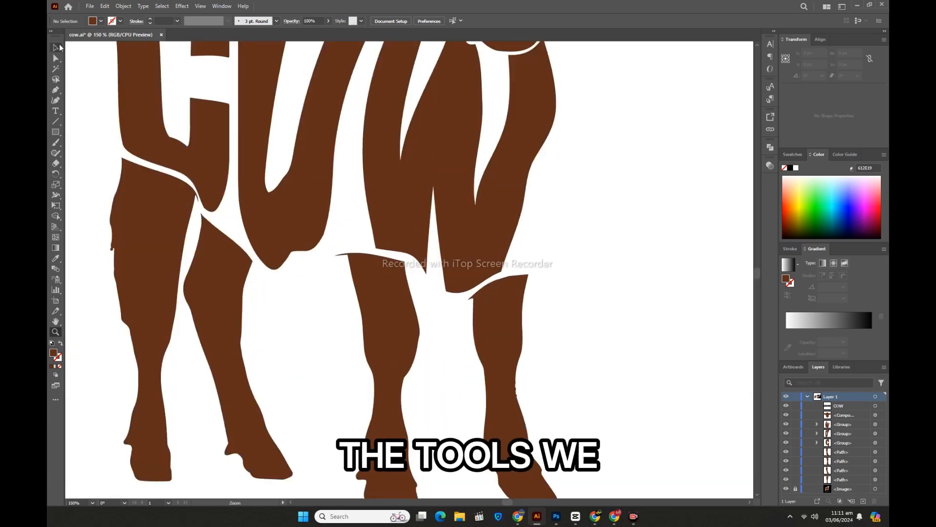
click(57, 48)
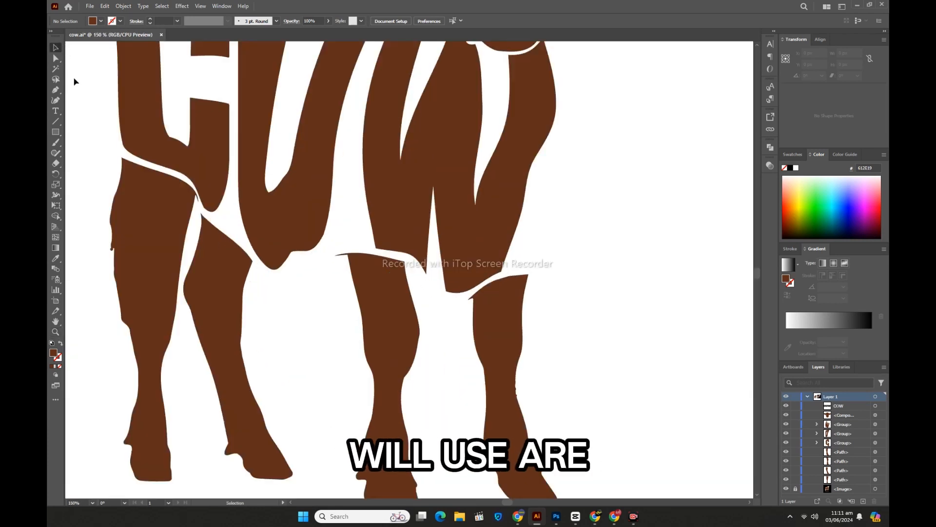
click(56, 59)
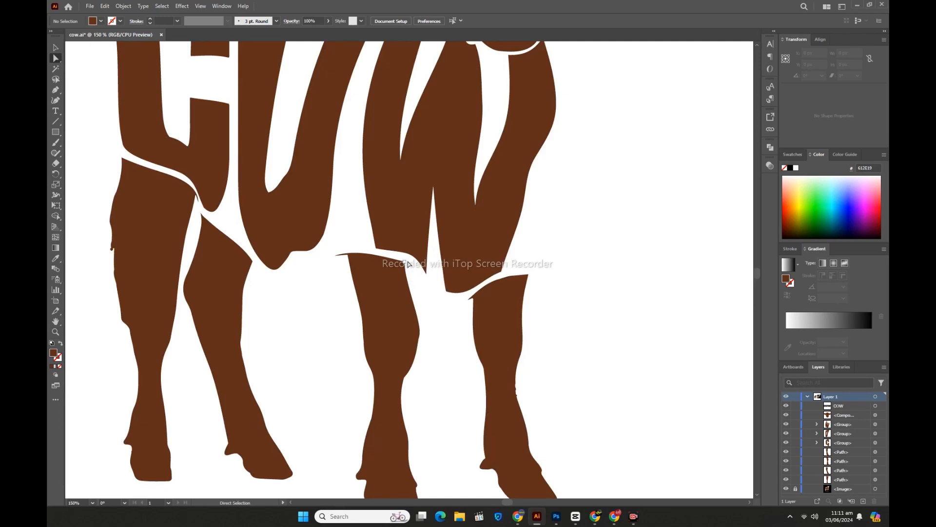
click(376, 249)
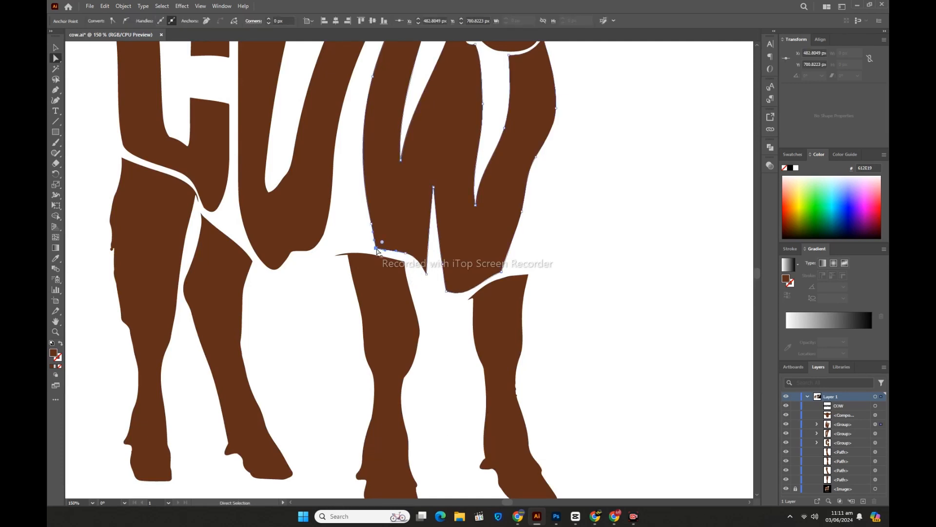
drag(377, 249, 351, 223)
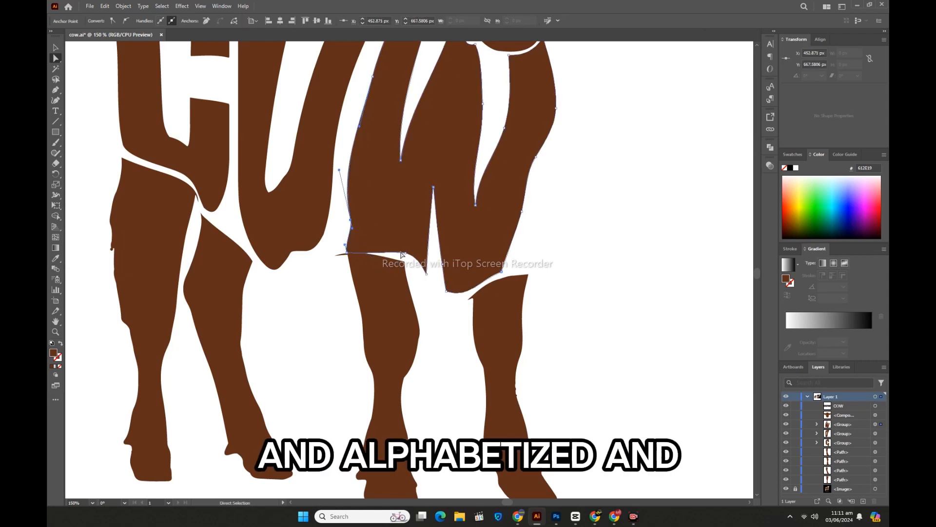
Step: Lower the bottom-edge anchor of the W's left stroke and adjust its corner so the edge overlaps the top of the front leg
drag(406, 254, 405, 265)
scroll(436, 307, up, 4)
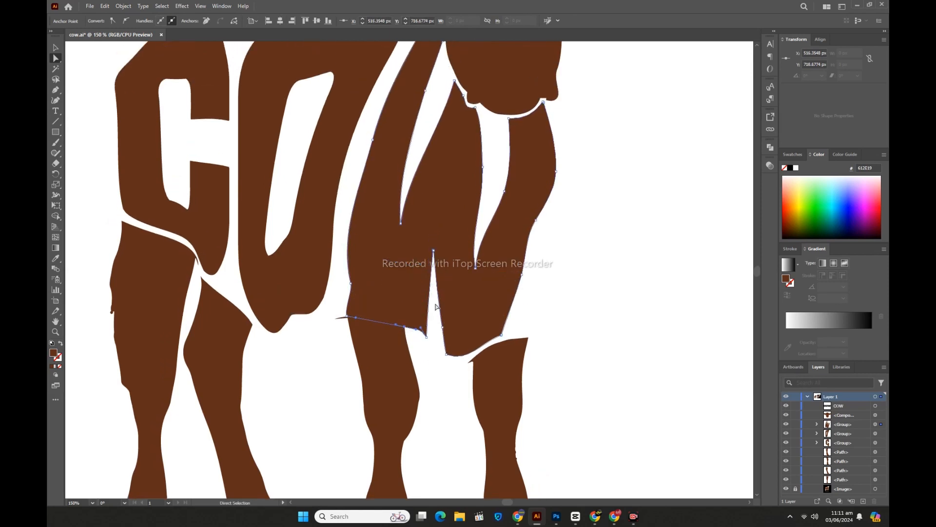
drag(351, 315, 349, 316)
scroll(348, 315, up, 3)
scroll(349, 316, down, 4)
scroll(349, 318, down, 1)
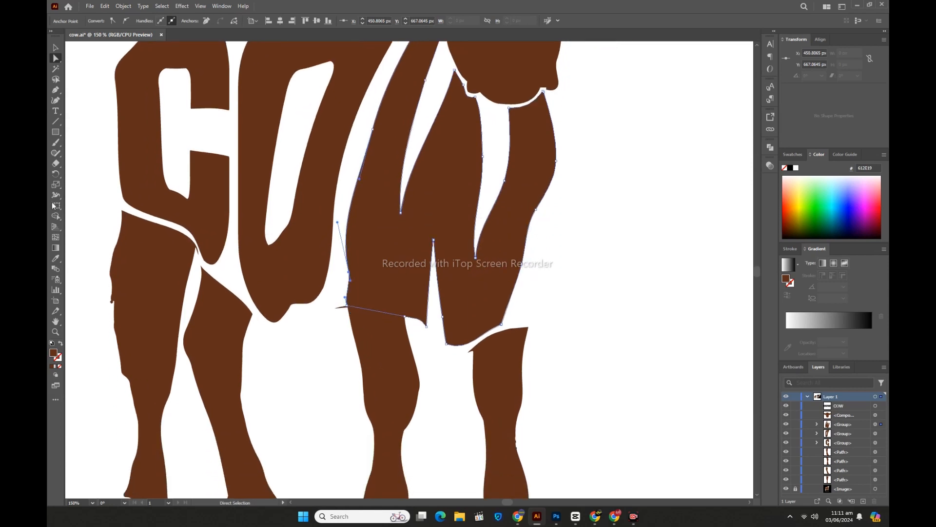
Step: Smooth the lower part of the W's left edge with the Smooth tool
click(56, 154)
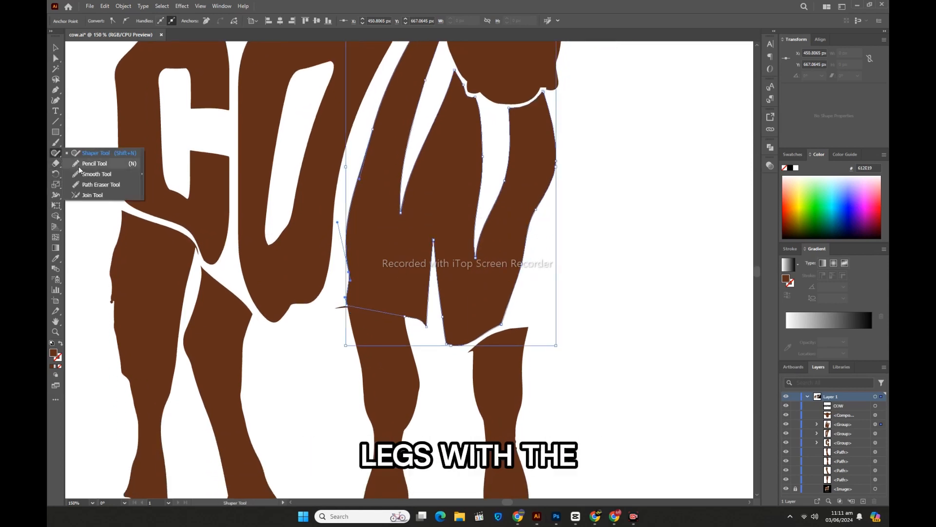
click(82, 175)
click(56, 48)
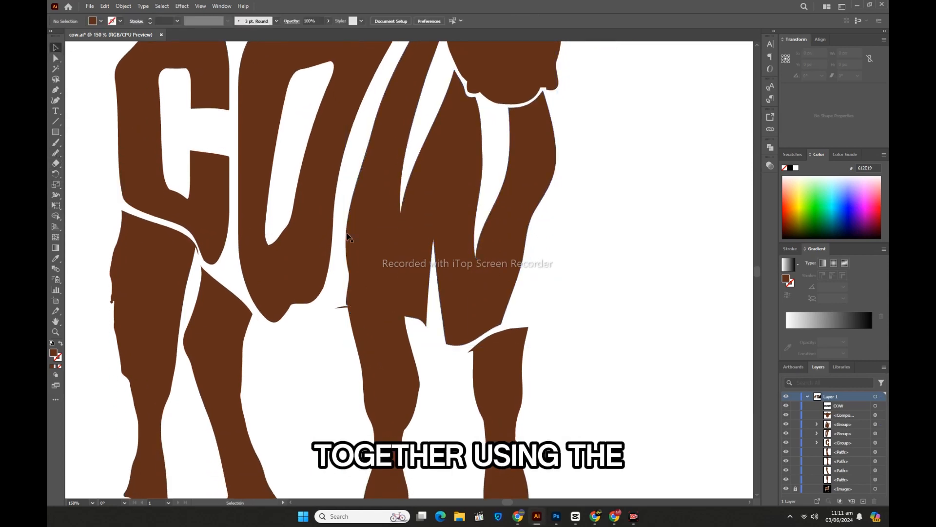
click(371, 225)
click(56, 154)
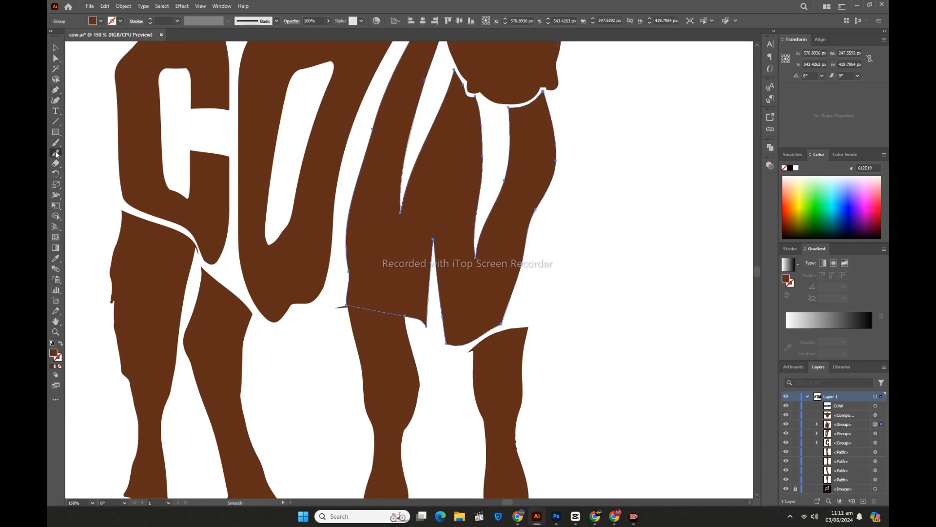
drag(348, 255, 358, 249)
click(55, 47)
click(325, 339)
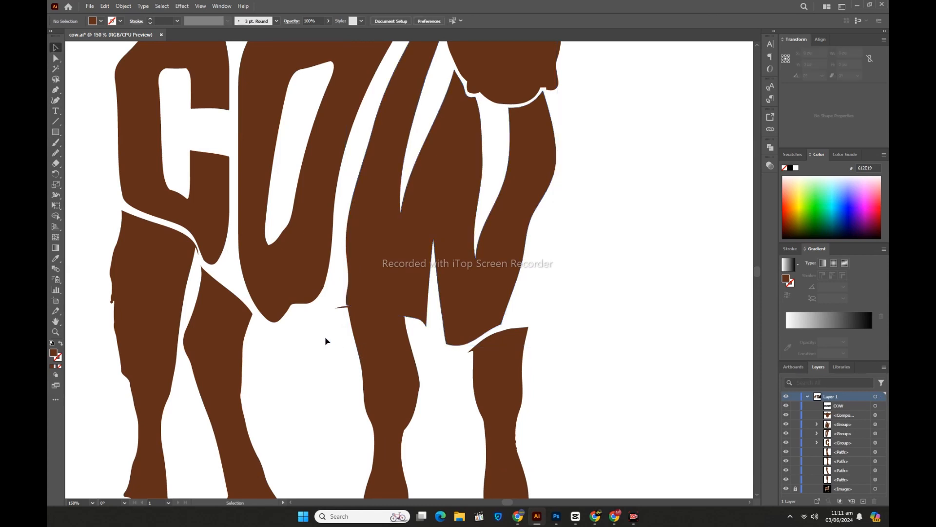
Step: Nudge the W's lower-left corner anchor slightly down to align with the outline of the front leg
click(358, 294)
key(a)
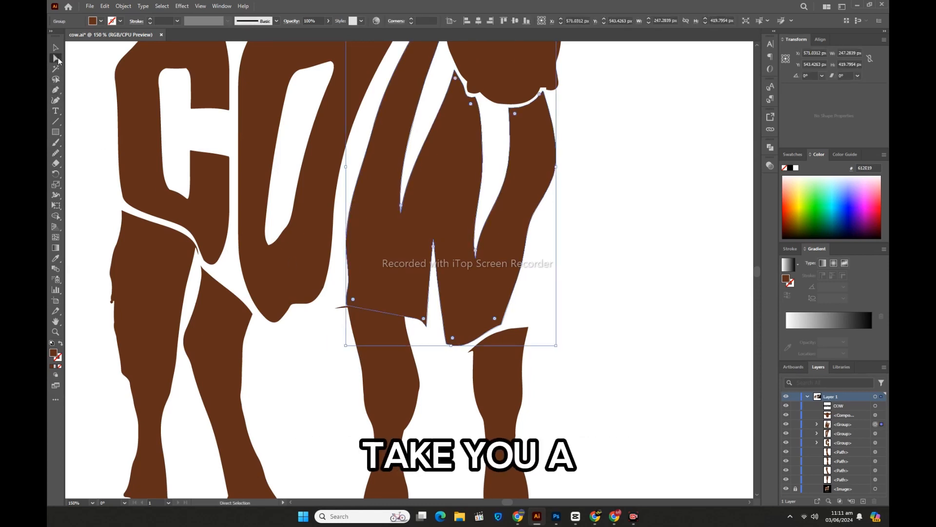
click(345, 306)
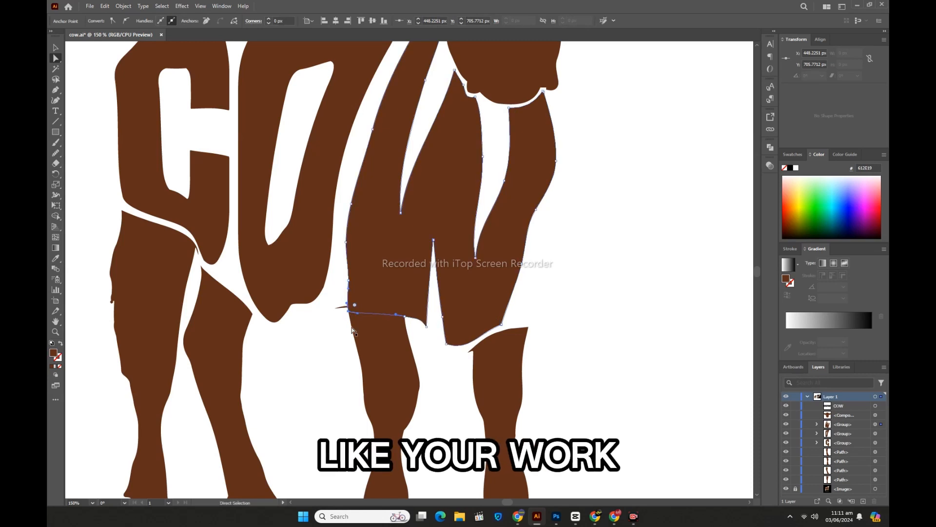
click(341, 342)
scroll(332, 360, up, 3)
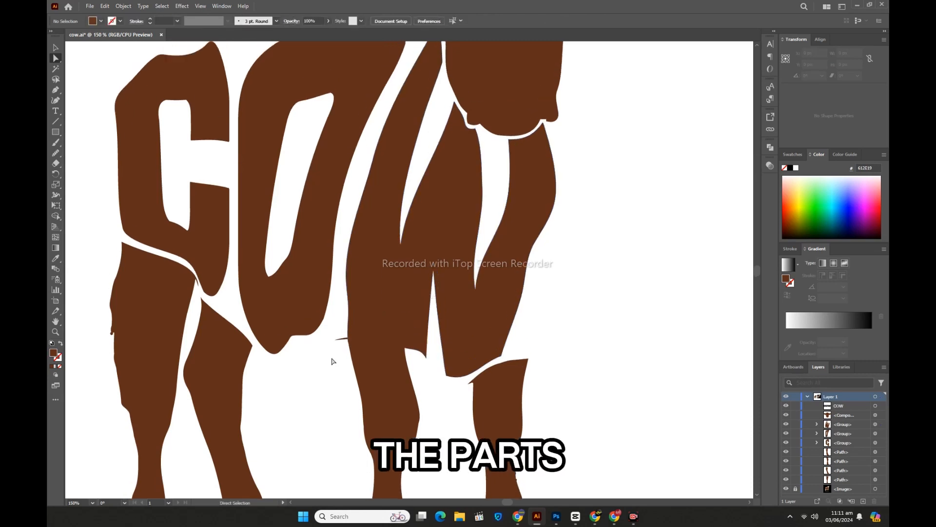
scroll(390, 362, down, 4)
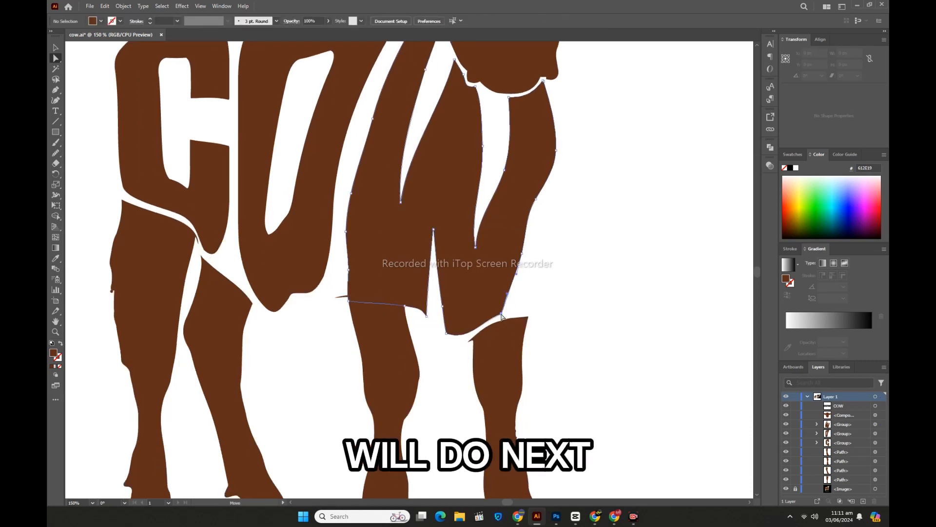
Step: Extend the bottom of the W's right stroke over the second front leg and round its inner bottom corner to about 35 px
click(525, 318)
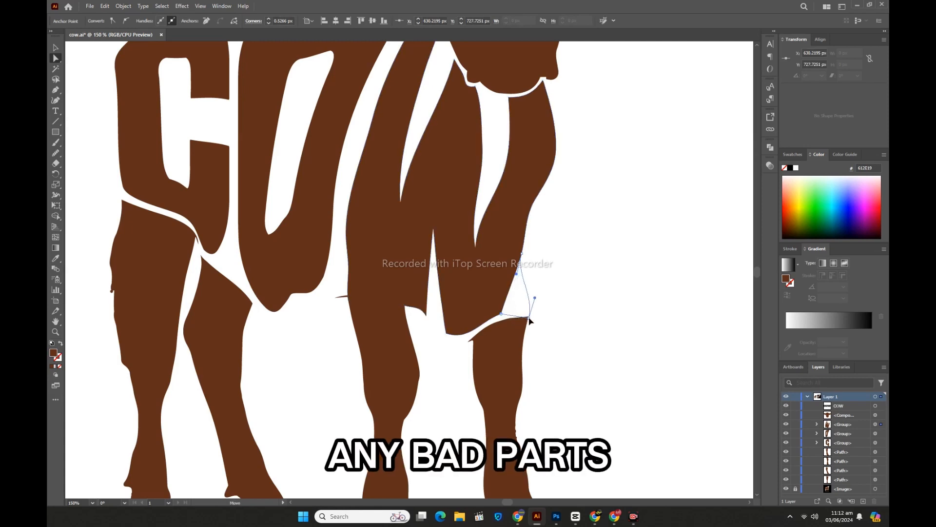
click(503, 316)
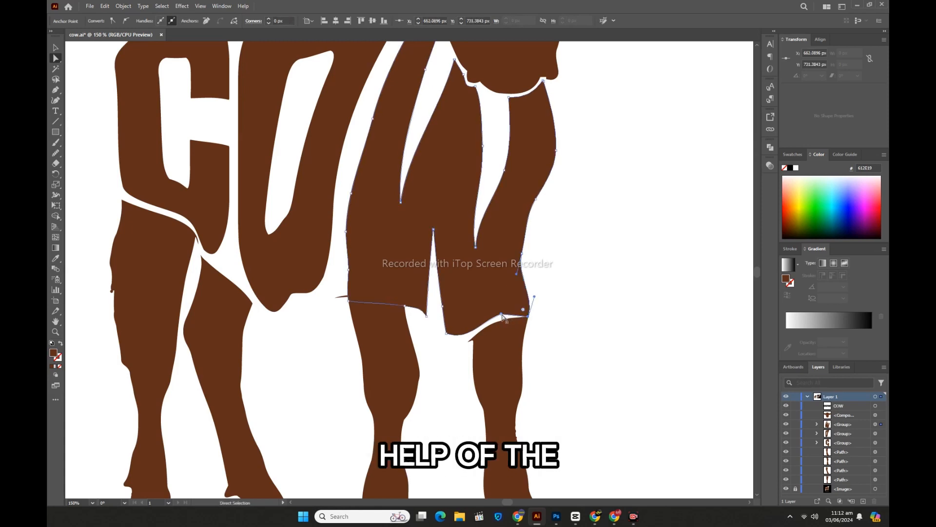
drag(503, 315, 467, 316)
click(445, 350)
click(446, 333)
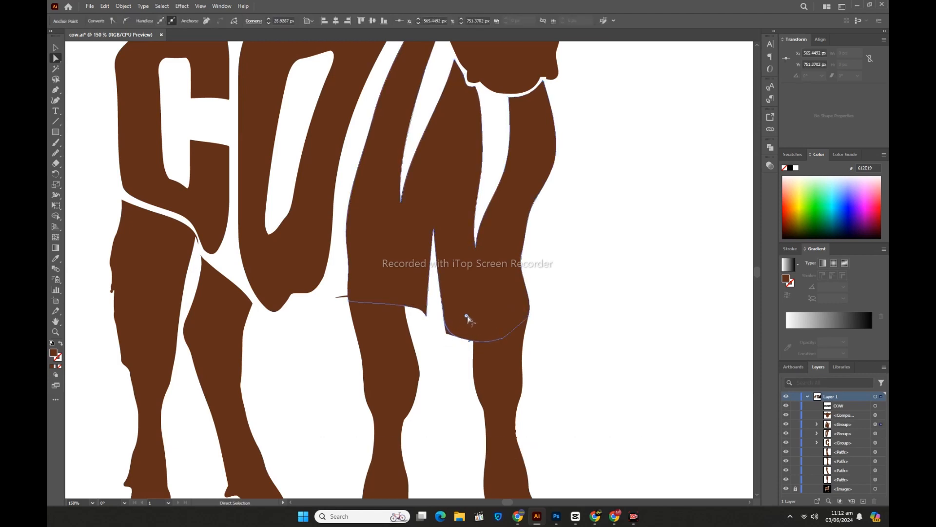
click(440, 365)
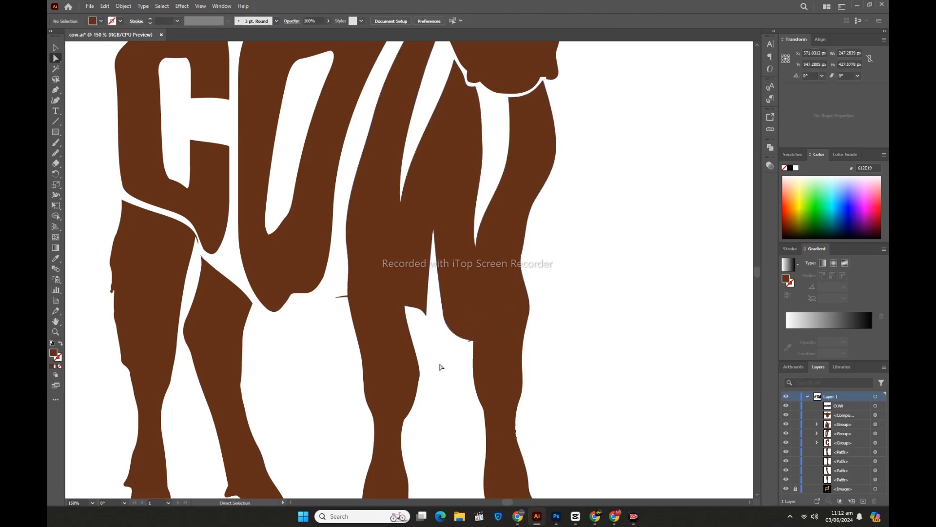
Step: Round the inner bottom corner of the W's left stroke beside the gap between the front legs
click(427, 314)
drag(425, 312, 417, 291)
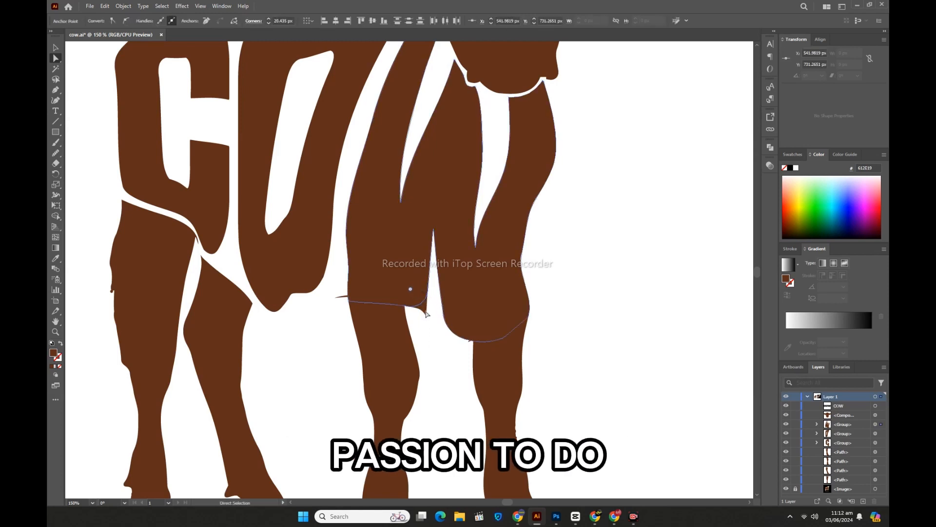
click(439, 339)
Step: Erase the thin spike sticking out of the top of the front leg under the W's left stroke
click(56, 47)
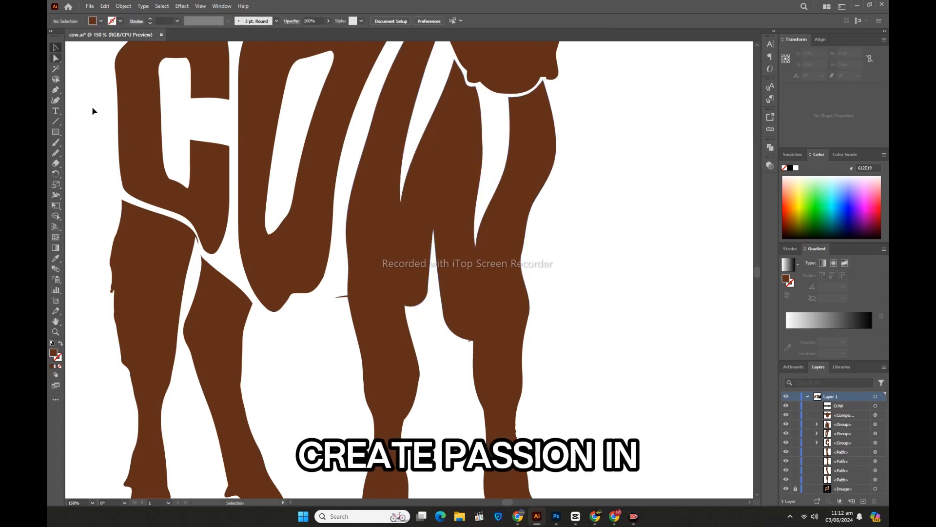
click(334, 297)
key(shift+e)
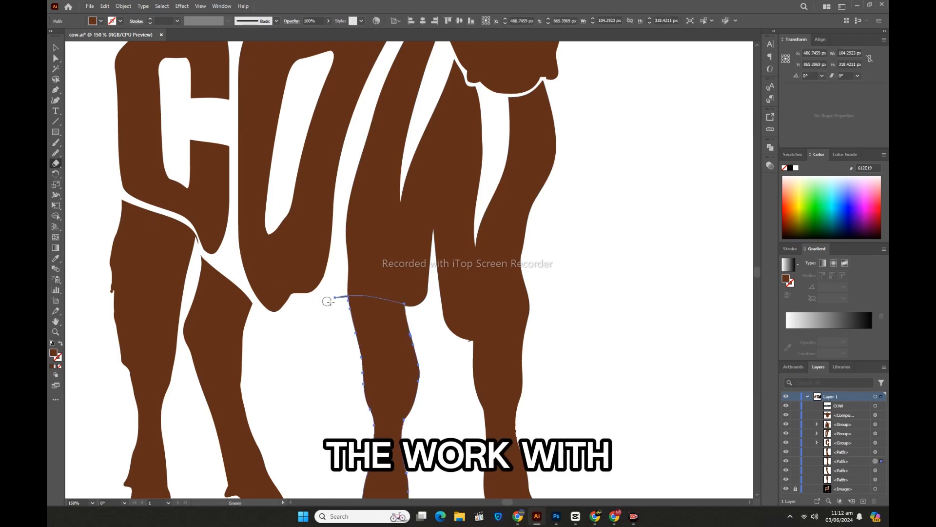
drag(341, 291, 343, 324)
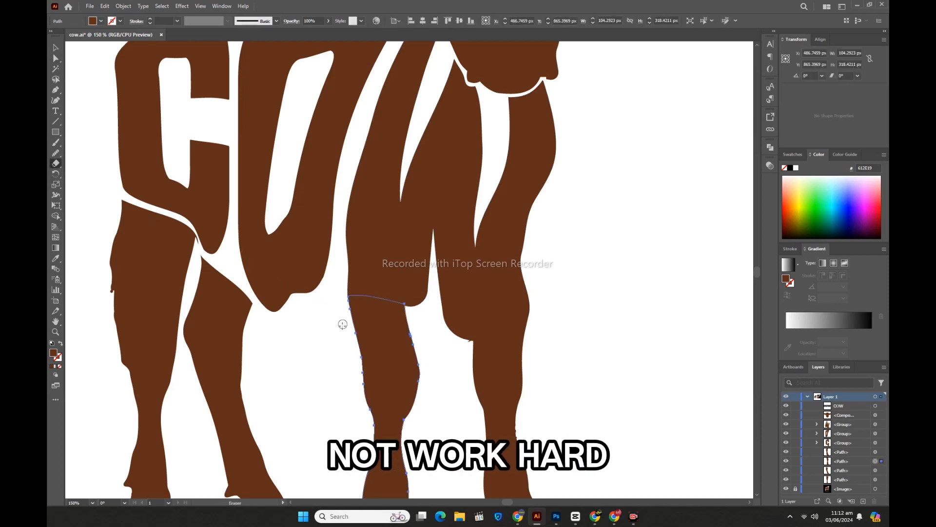
Step: Erase the small tip protruding from the top of the second front leg under the W's right stroke
click(55, 49)
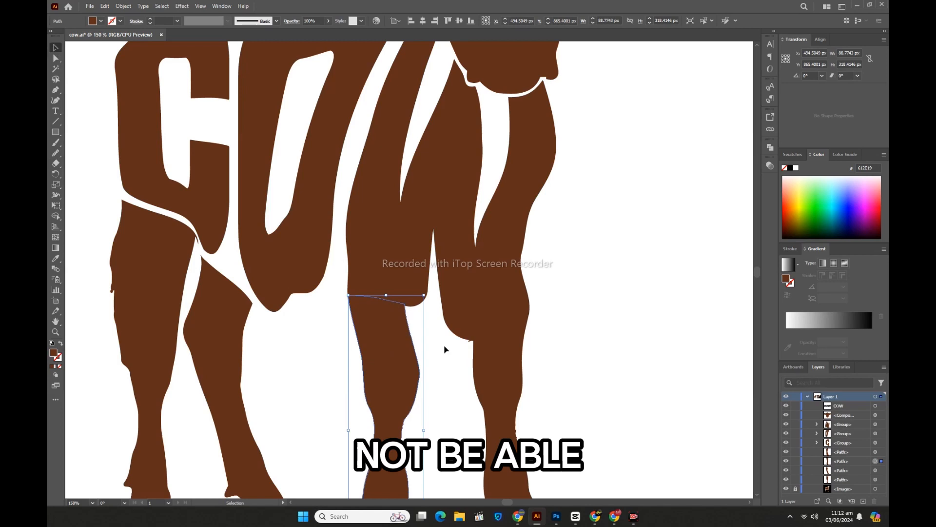
click(469, 342)
click(56, 163)
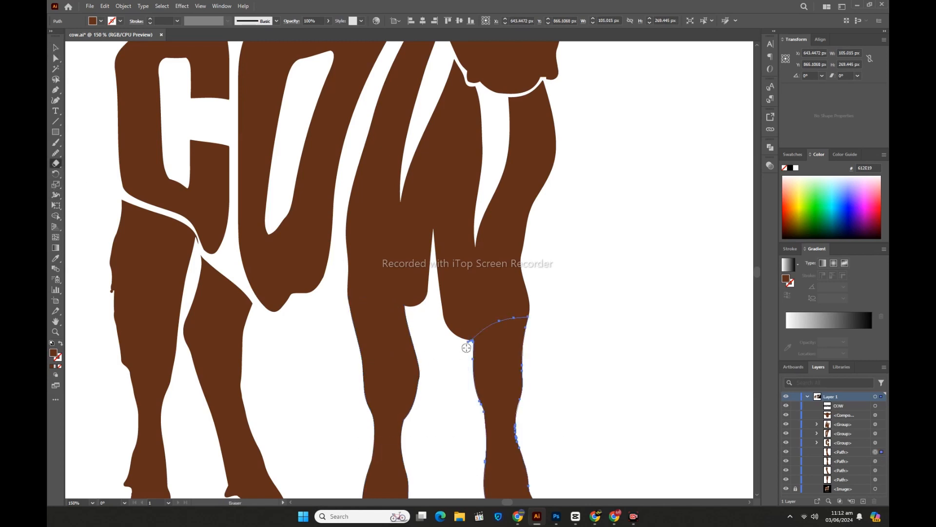
drag(468, 341, 457, 325)
click(55, 48)
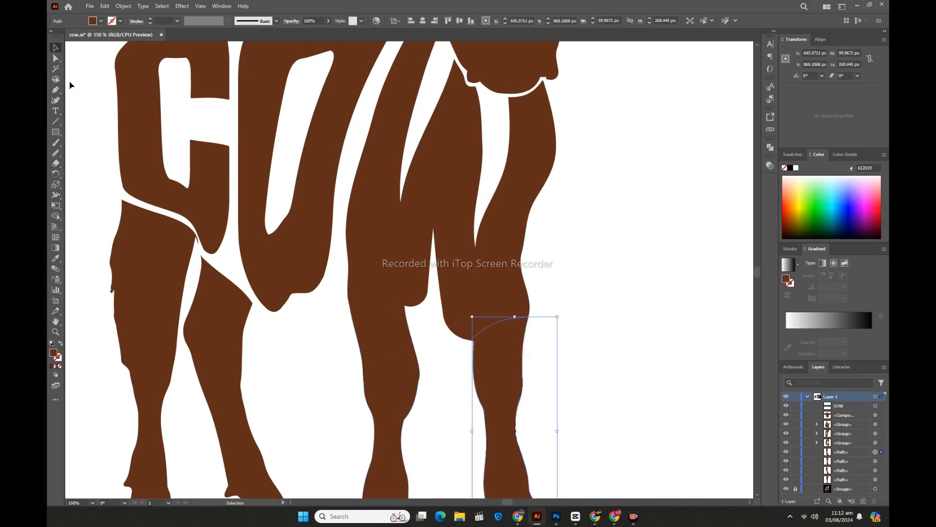
click(100, 152)
Step: Raise the top outer corner anchors of the outermost rear leg until they overlap the bottom of the C
click(138, 257)
click(55, 59)
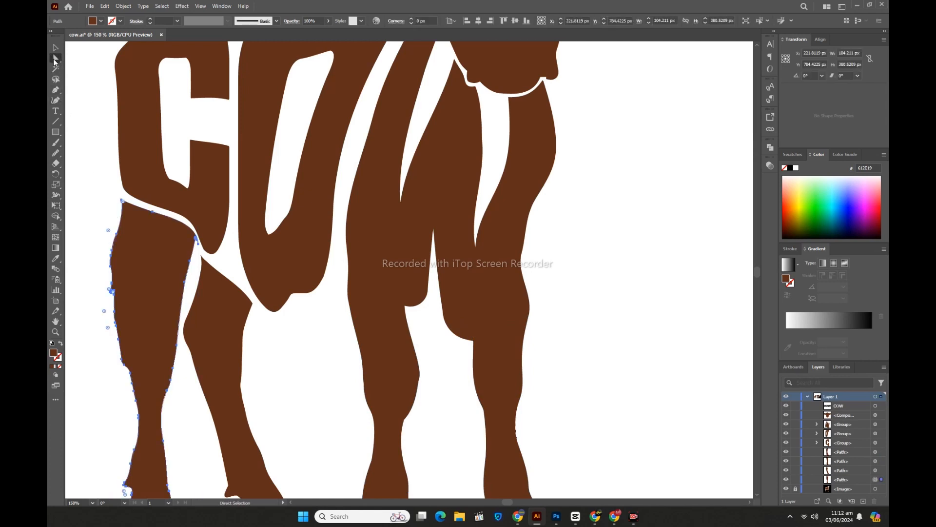
click(122, 200)
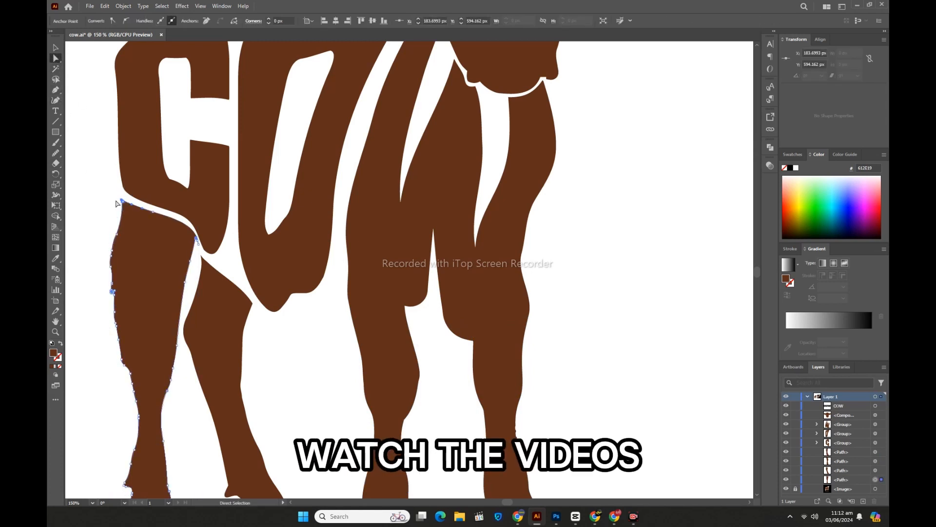
drag(114, 199, 130, 210)
key(Up)
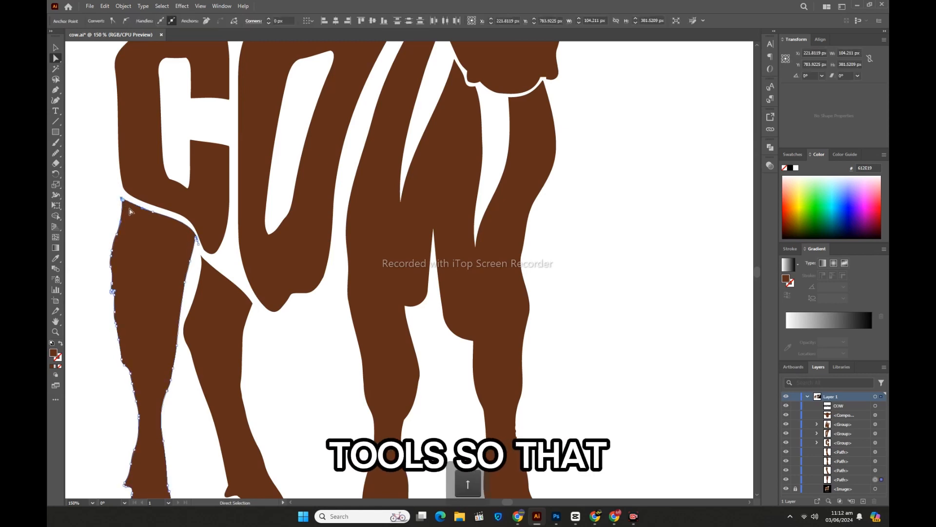
key(Up)
key(Up)
key(Up)
key(Up)
key(Up)
key(Up)
key(Up)
key(Up)
key(Up)
key(Up)
key(Up)
key(Up)
key(Up)
key(Up)
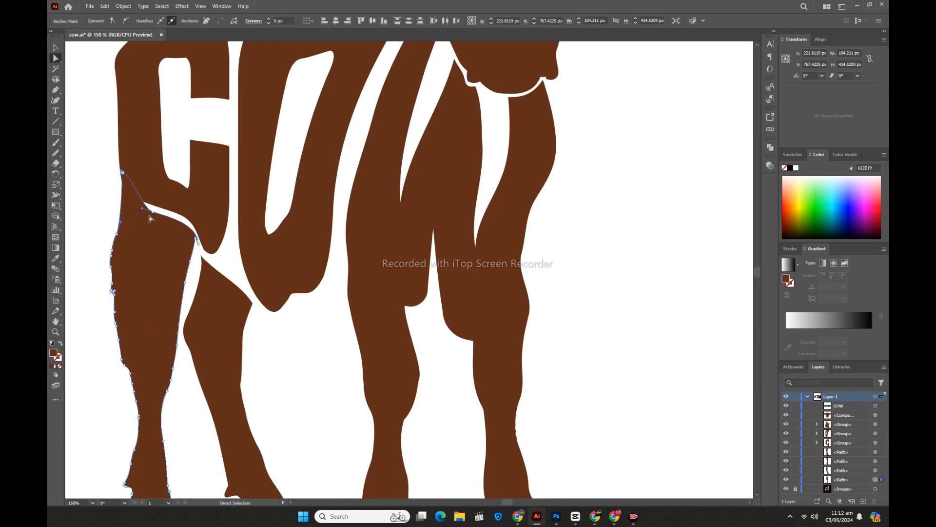
Step: Move the next anchor along the rear leg's top edge up into the C to close the gap between them
click(153, 212)
key(Up)
key(Up)
key(Up)
key(Up)
key(Up)
key(Up)
key(Up)
key(Up)
key(Up)
key(Up)
key(Up)
key(Up)
key(Up)
key(Up)
key(Up)
key(Up)
key(Up)
key(Up)
key(Up)
key(Up)
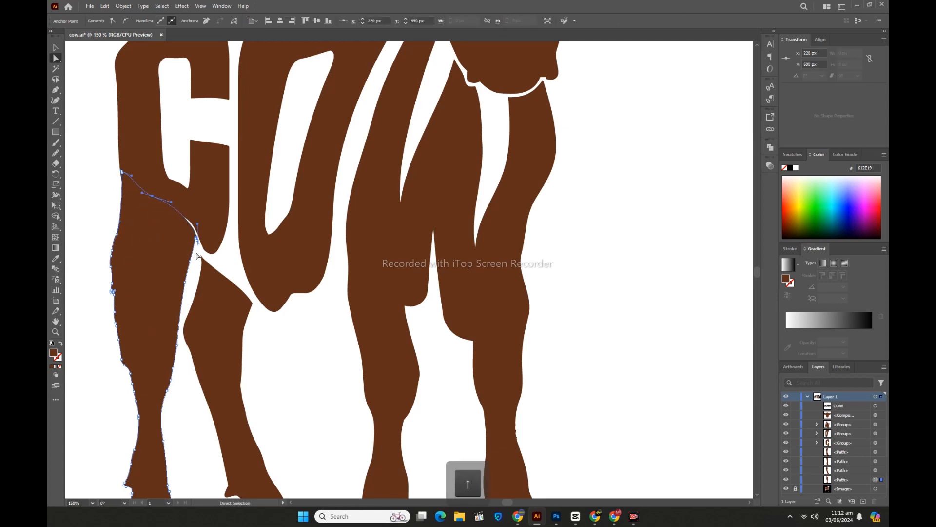
Step: Lower the C's bottom inner corner anchor to about Y 657 px and adjust the adjoining curve to close the sliver above the outermost rear leg
click(197, 254)
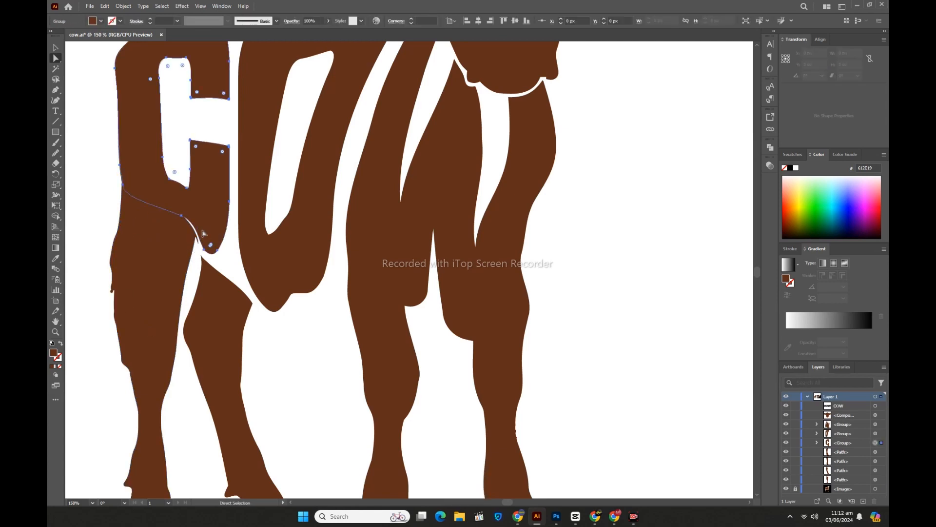
click(204, 252)
key(Down)
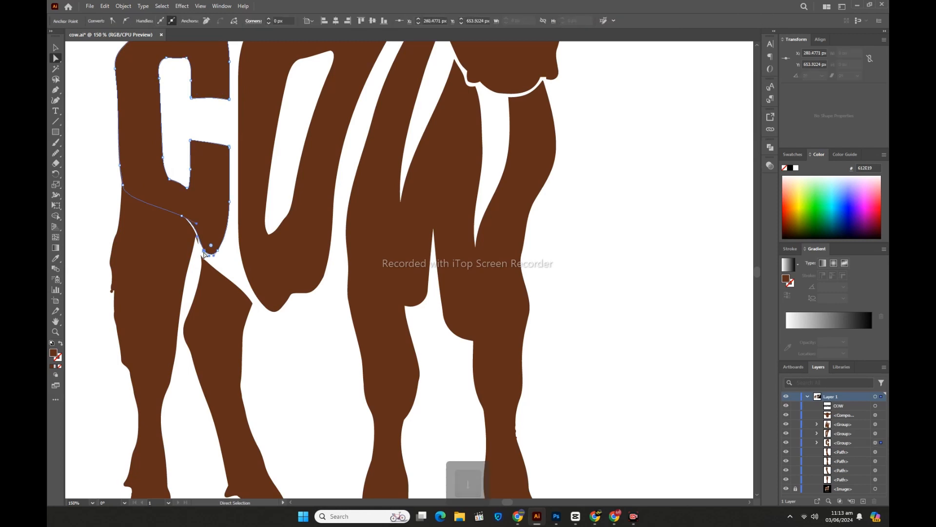
key(Down)
key(Down)
key(Down)
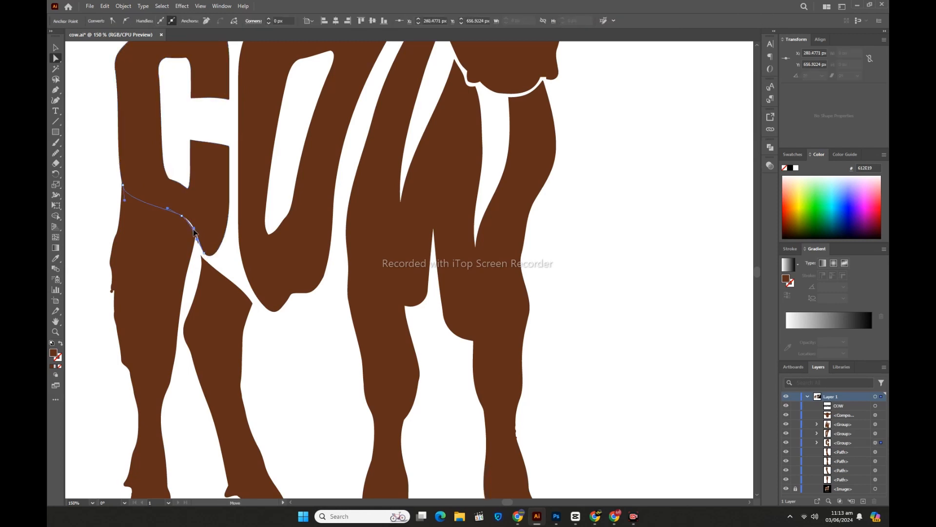
click(194, 266)
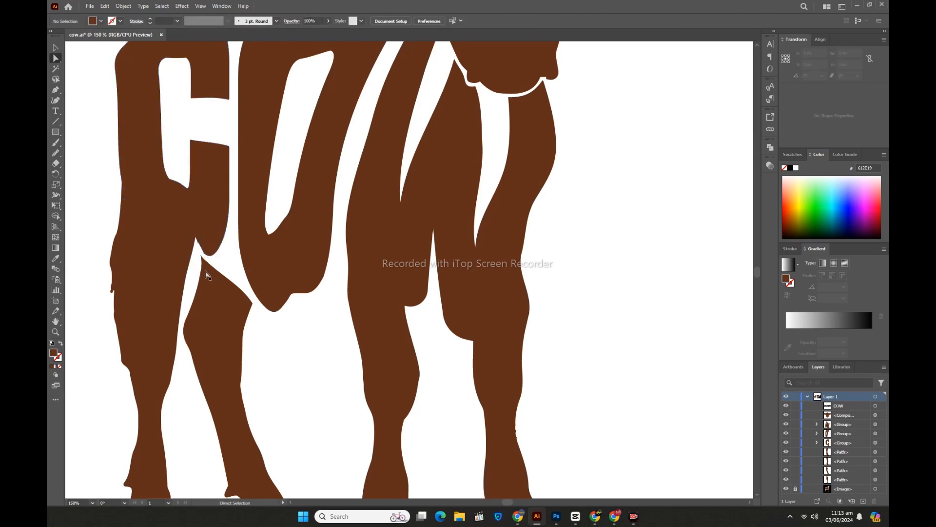
Step: Raise the top tip anchor of the second rear leg to about Y 644 px so it overlaps the bottom of the C
click(201, 256)
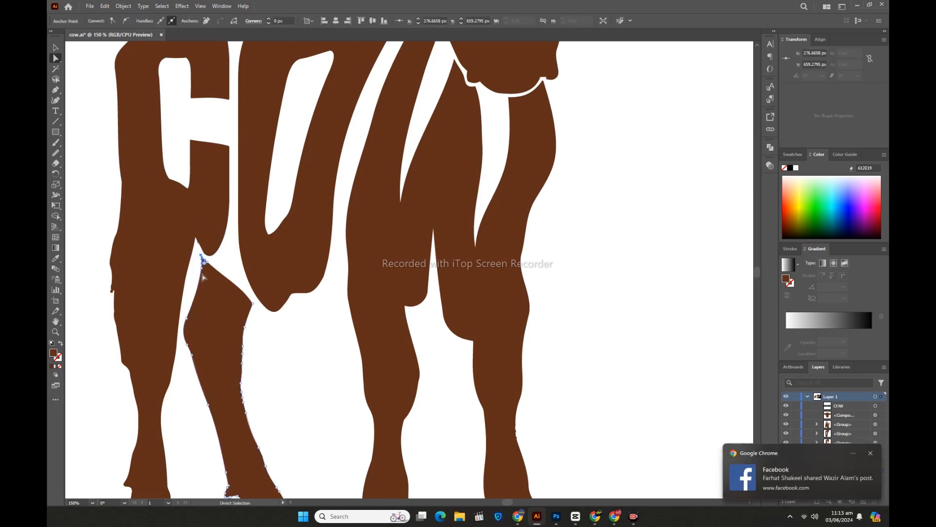
key(Up)
Step: Raise the neighbouring top anchor of the second rear leg deep into the C, to about X 284, Y 565 px
key(Up)
key(Up)
key(Up)
key(Up)
key(Up)
key(Up)
key(Up)
key(Up)
click(207, 261)
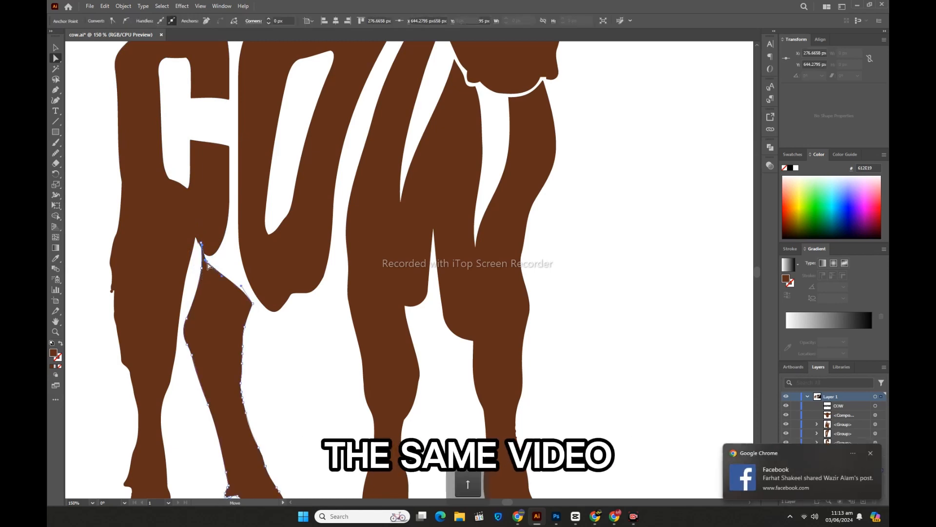
key(Up)
key(Up)
key(Up)
key(Up)
key(Up)
key(Up)
key(Up)
key(Up)
key(Up)
key(Up)
key(Up)
key(Up)
key(Up)
key(Up)
key(Up)
key(Up)
key(Up)
key(Up)
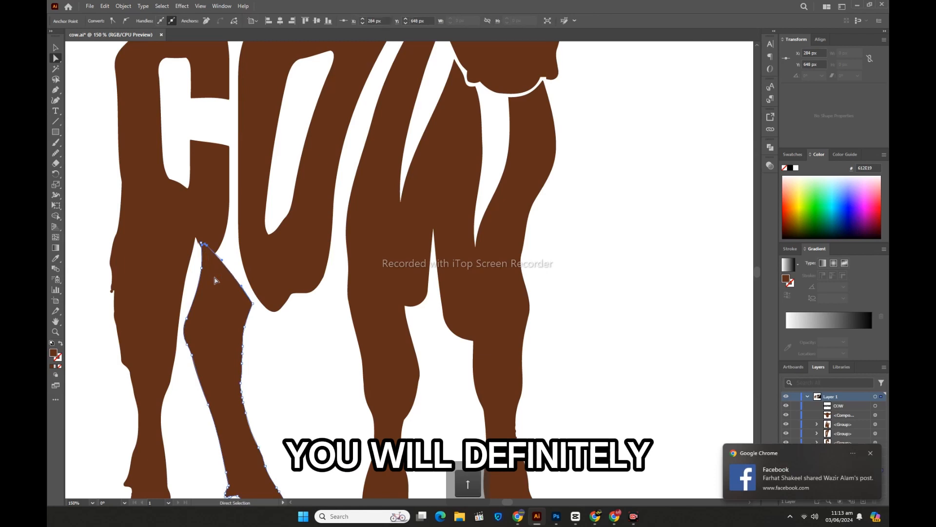
key(Up)
key(Up)
key(Up)
key(Up)
key(Up)
key(Up)
key(Up)
key(Up)
key(Up)
key(Up)
key(Up)
key(Up)
key(Up)
key(Up)
key(Up)
key(Up)
key(Up)
key(Up)
key(Up)
key(Up)
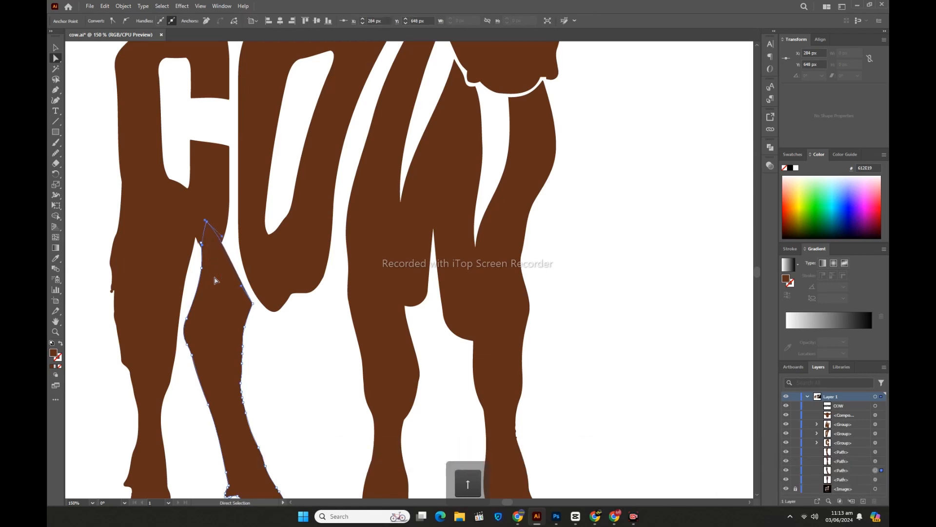
key(Up)
key(Up)
key(Up)
key(Up)
key(Up)
key(Up)
key(Up)
key(Up)
key(Up)
key(Up)
key(Up)
key(Up)
key(Up)
key(Up)
key(Up)
key(Up)
key(Up)
key(Up)
key(Up)
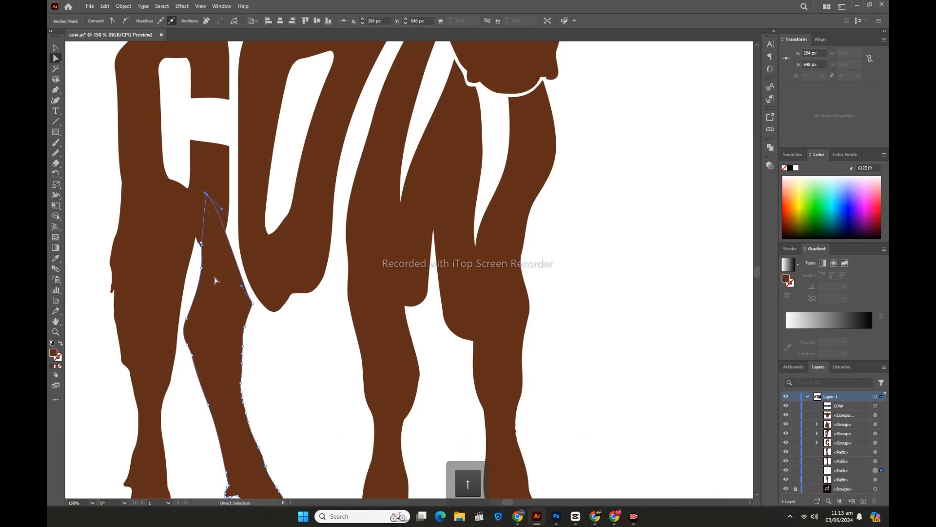
key(Up)
key(Up)
key(Up)
key(Up)
key(Up)
key(Up)
key(Up)
key(Up)
key(Up)
key(Up)
key(Up)
key(Up)
key(Up)
key(Up)
key(Up)
key(Up)
key(Up)
key(Up)
key(Up)
key(Up)
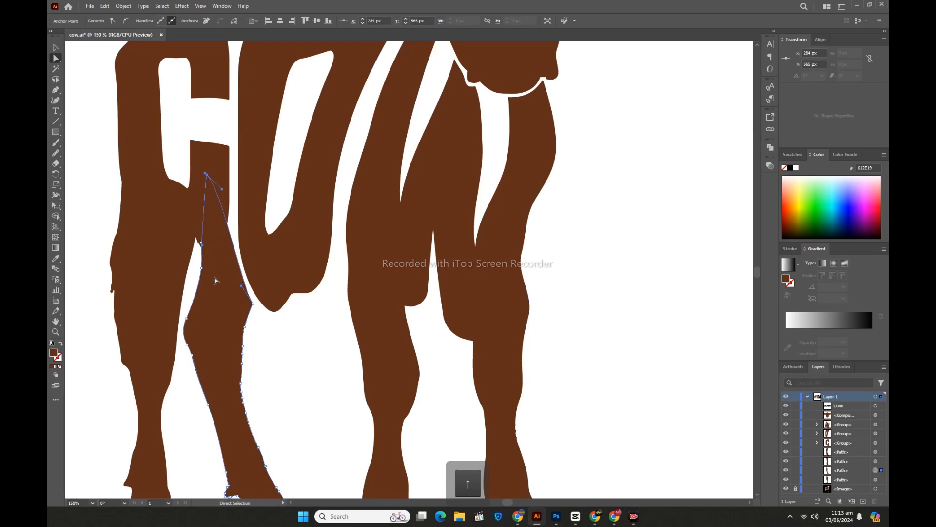
Step: Shift the second rear leg's outer corner anchor beside the O inward to about X 334 px to widen the gap to the O
click(257, 310)
click(252, 304)
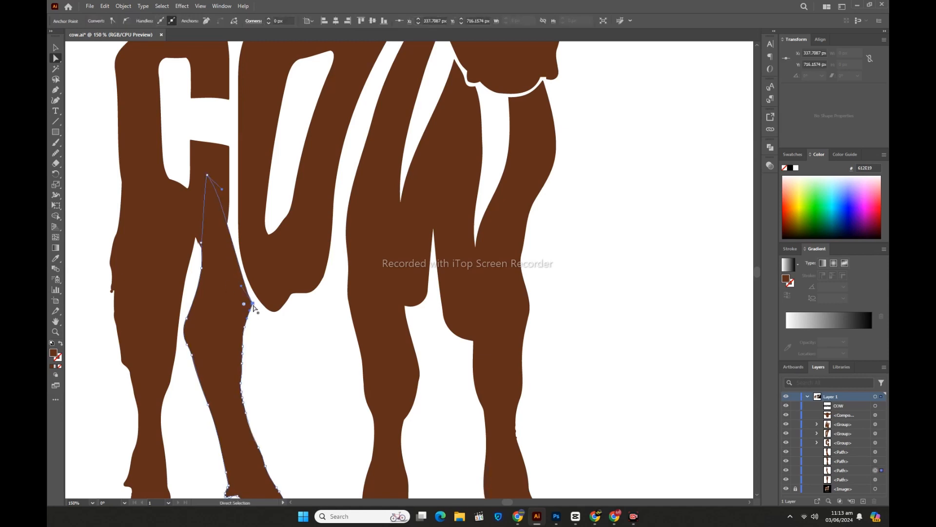
key(Right)
key(Right)
key(Right)
key(Right)
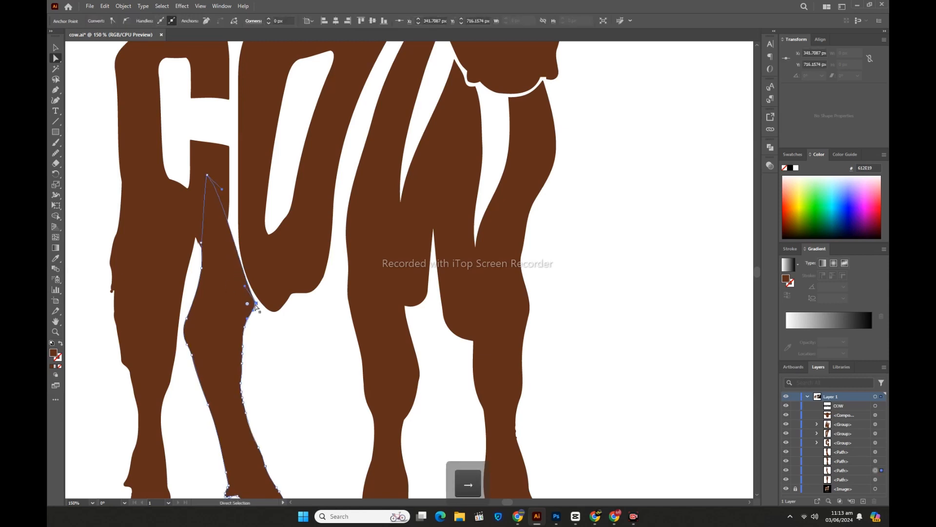
key(Left)
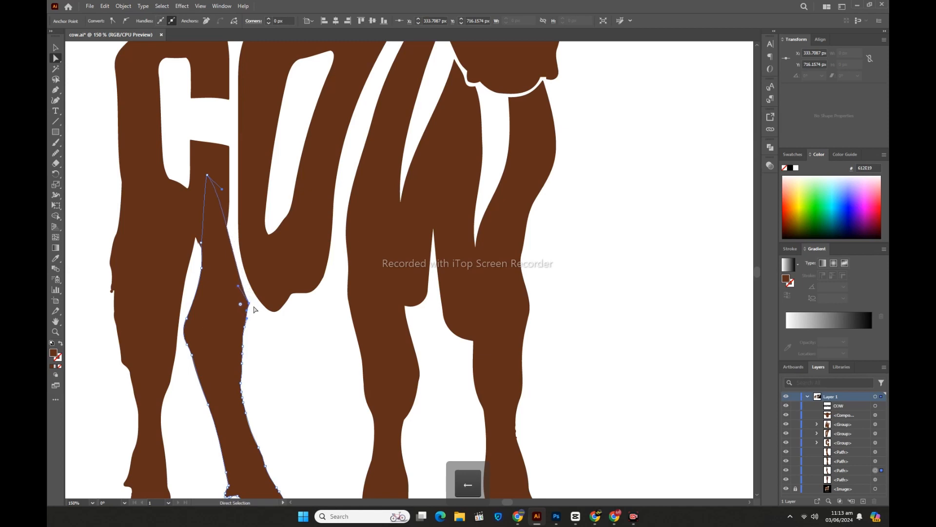
click(267, 340)
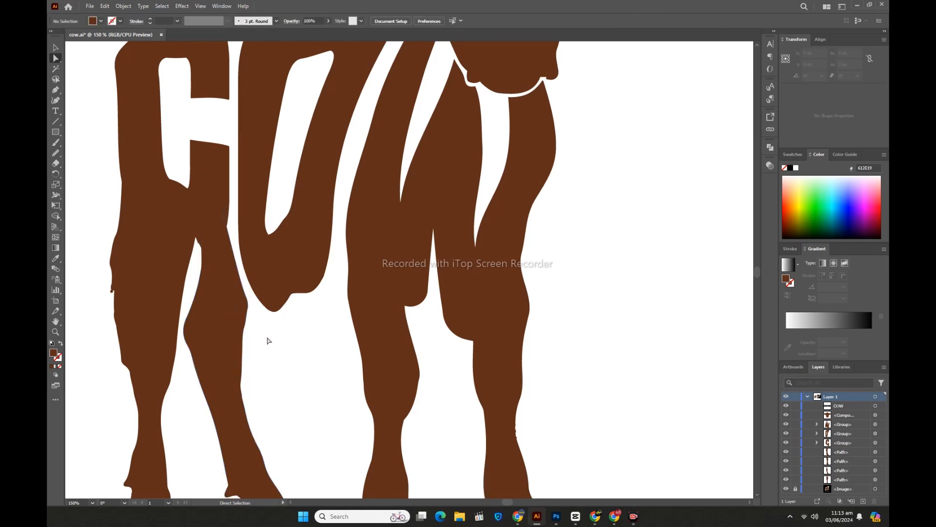
Step: Erase the small tip at the top inner corner of the outermost rear leg where it meets the second rear leg
click(55, 48)
key(ctrl)
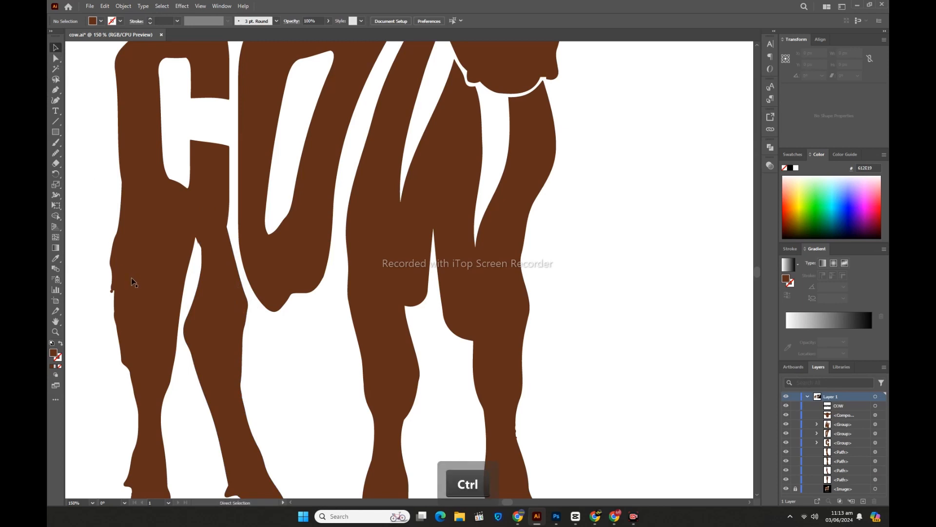
click(194, 266)
click(181, 258)
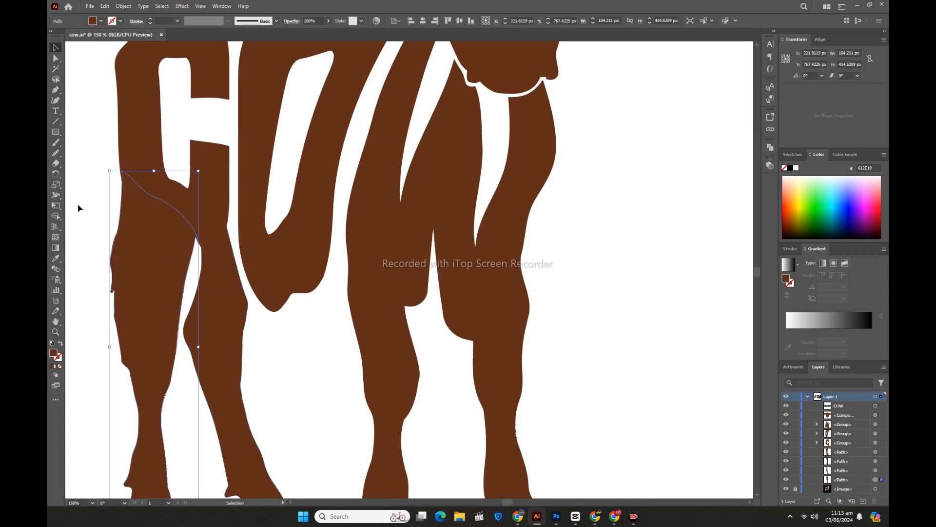
click(55, 165)
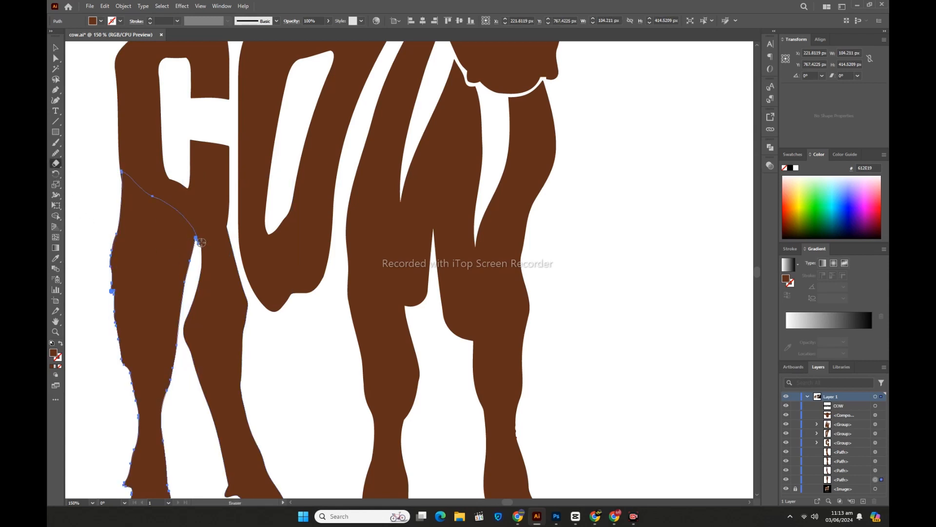
key(v)
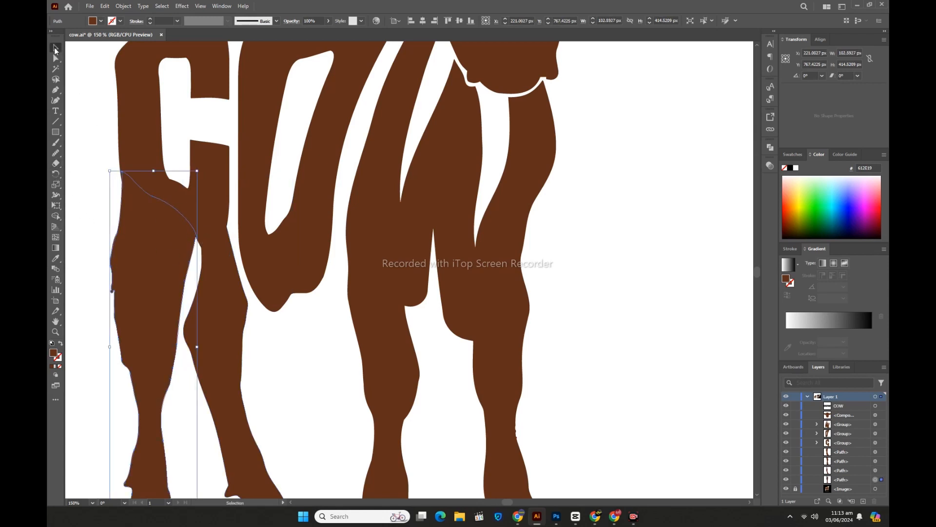
click(92, 107)
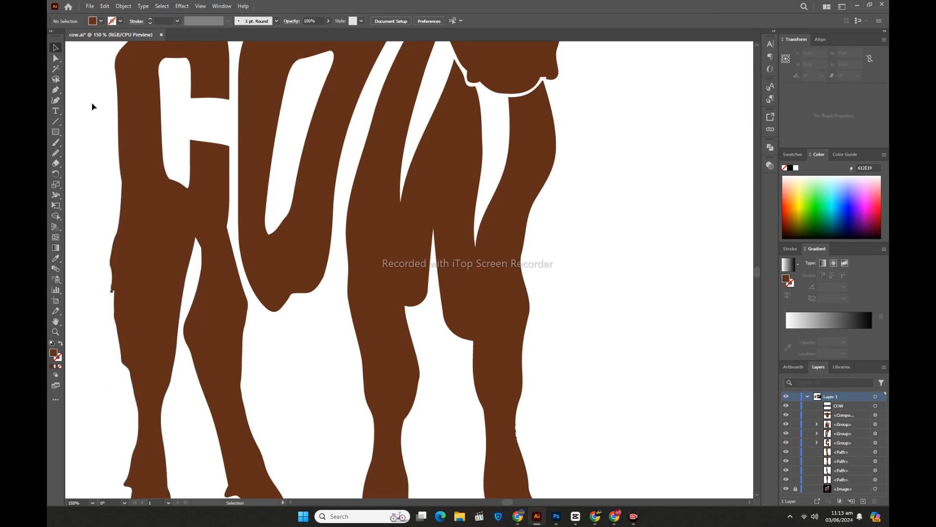
Step: Unite the C, O and W letters with all four legs using Pathfinder, leaving out the head
key(ctrl+minus)
key(ctrl+minus)
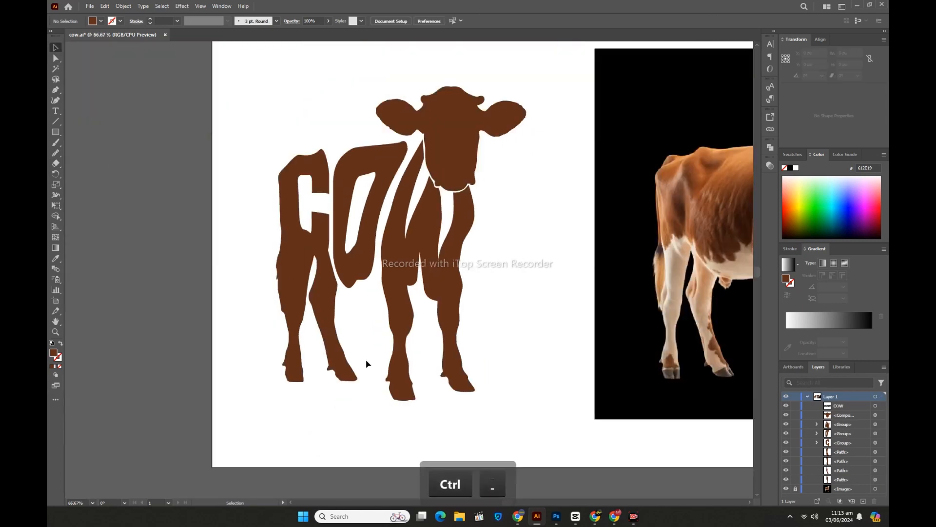
click(395, 274)
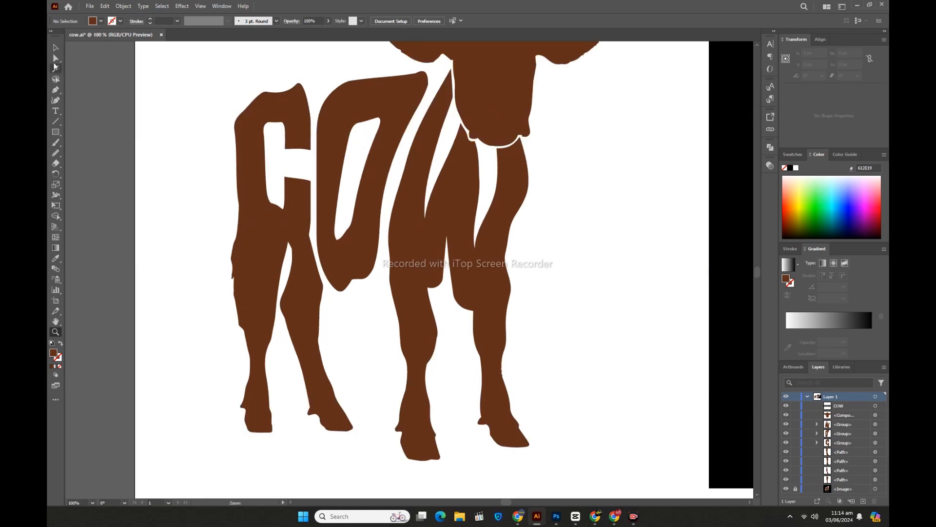
key(v)
scroll(172, 255, up, 2)
scroll(172, 258, down, 2)
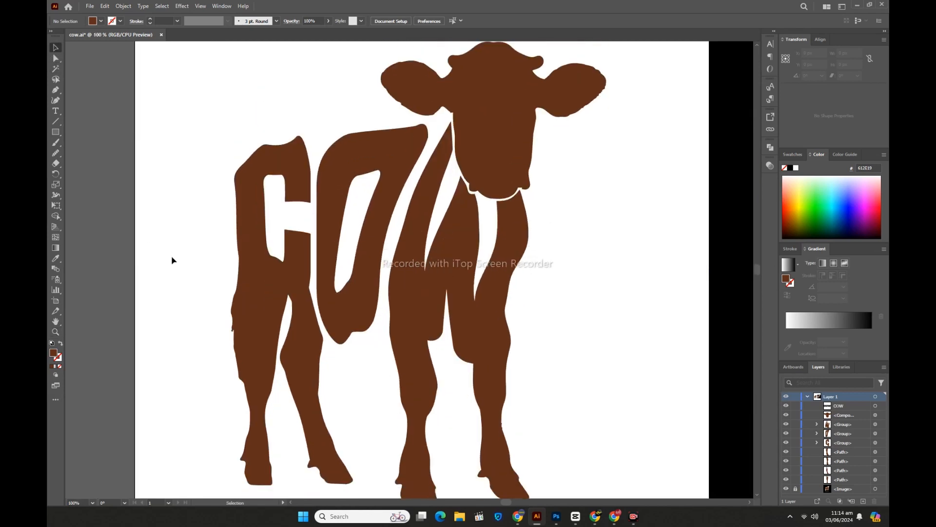
drag(179, 251, 535, 384)
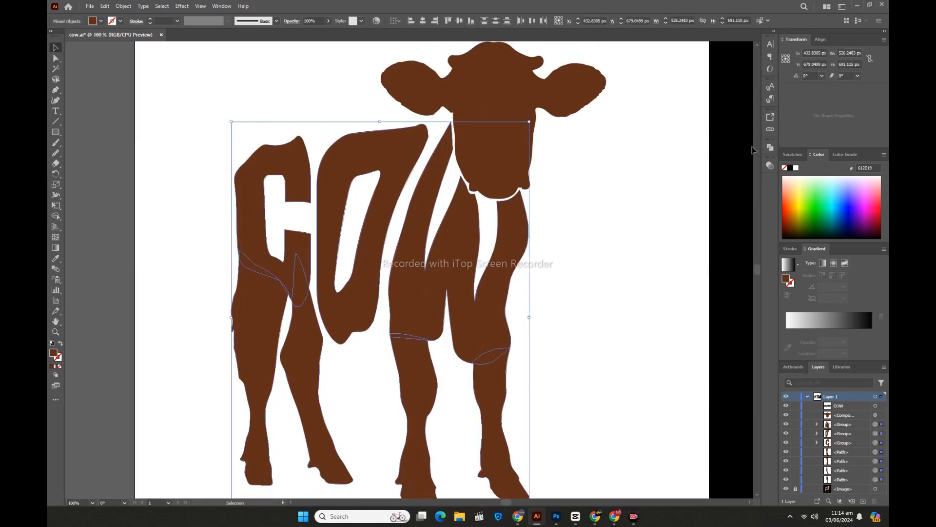
click(771, 147)
click(670, 168)
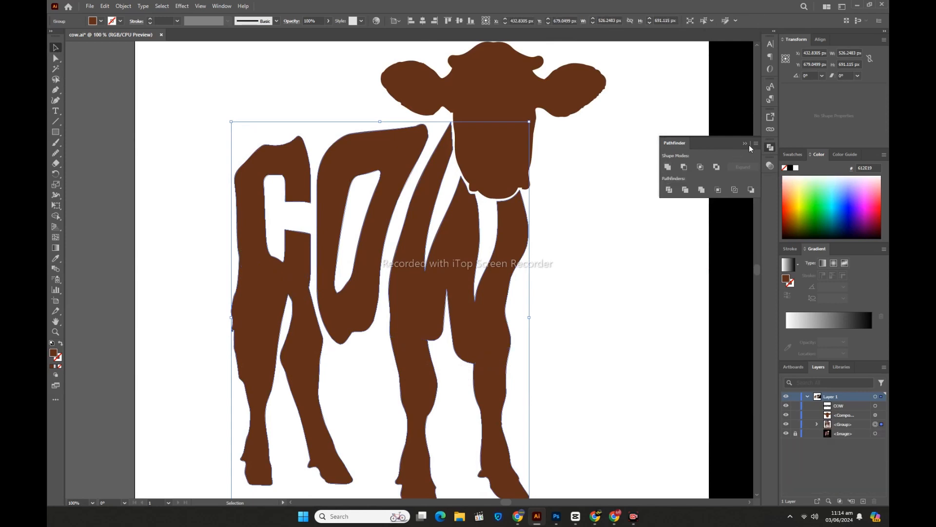
click(559, 327)
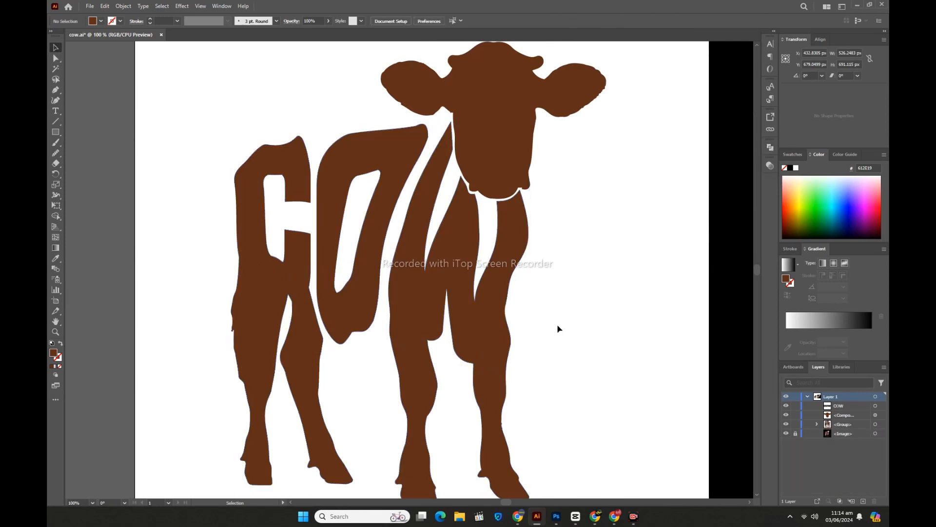
click(415, 335)
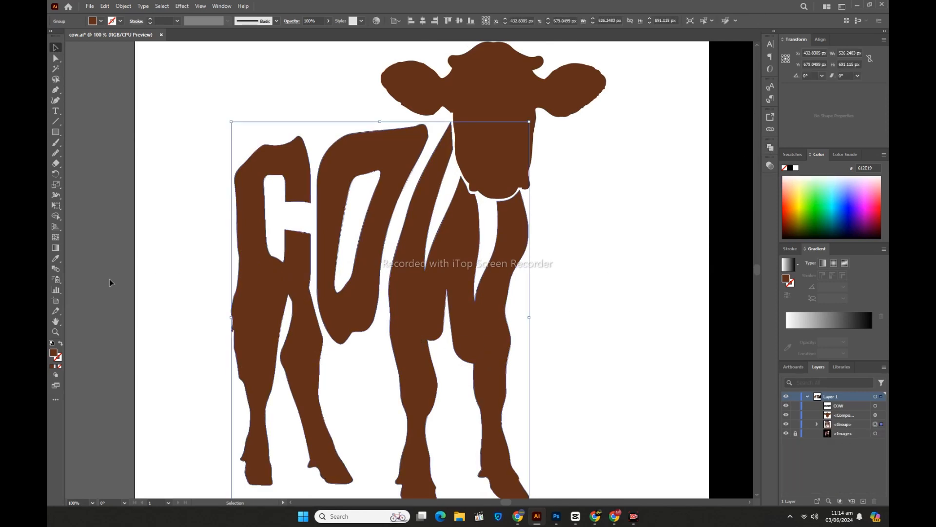
click(180, 300)
Step: Move the anchor on the C's upper outer edge toward the O, to about X 313, Y 384 px, to narrow the gap between the letters
scroll(159, 288, up, 3)
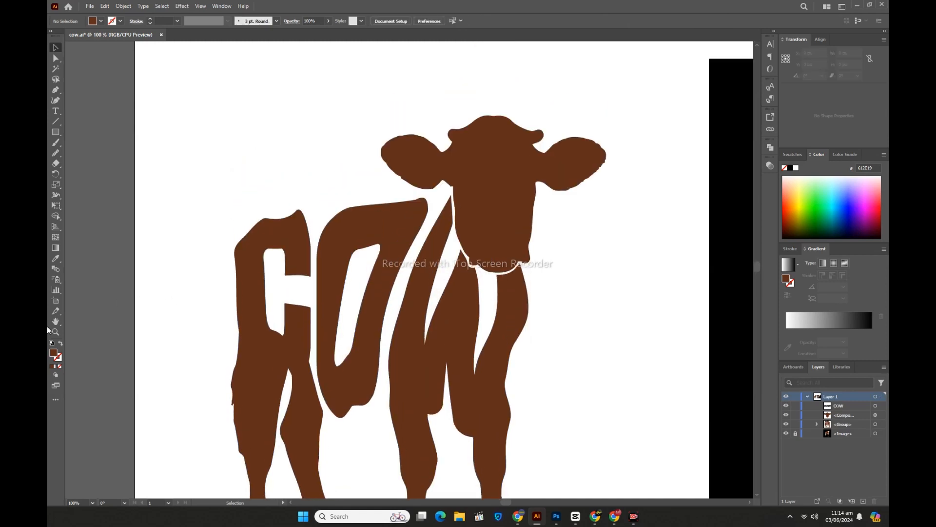
click(55, 332)
click(306, 281)
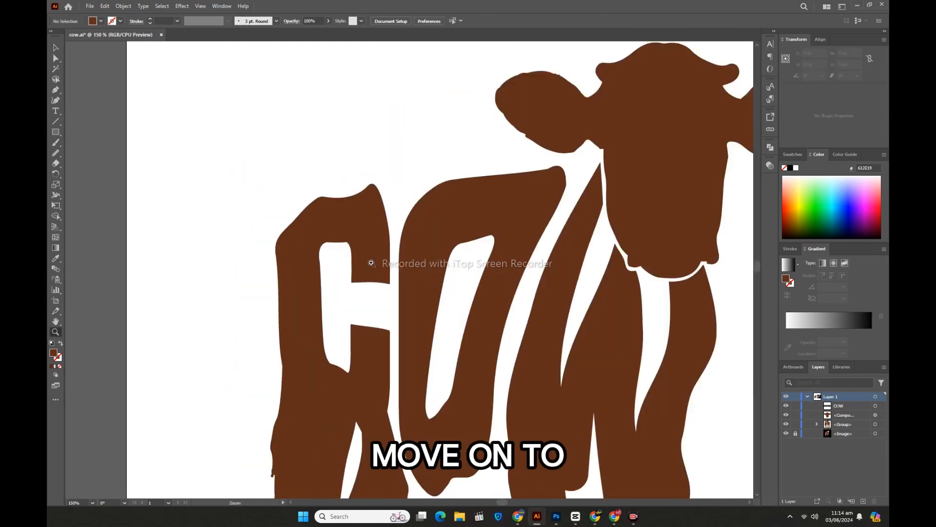
click(421, 242)
click(408, 252)
click(56, 59)
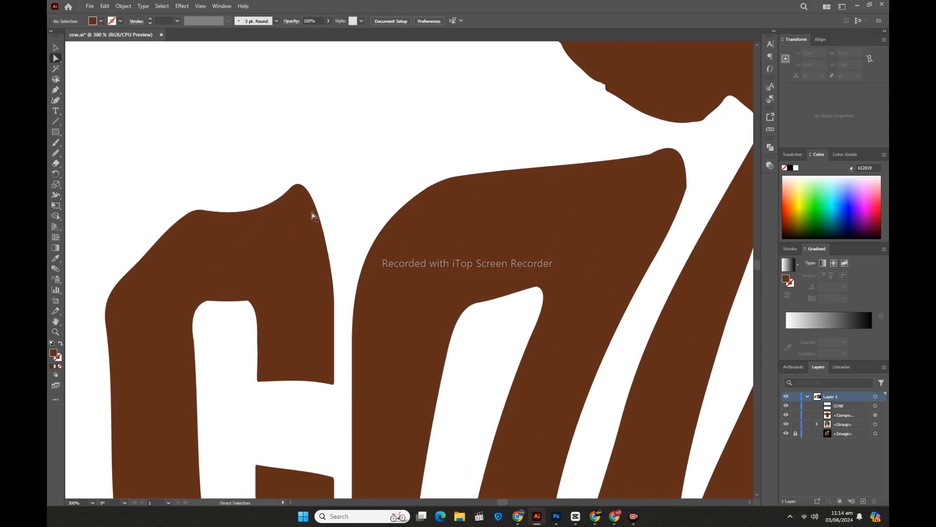
click(321, 226)
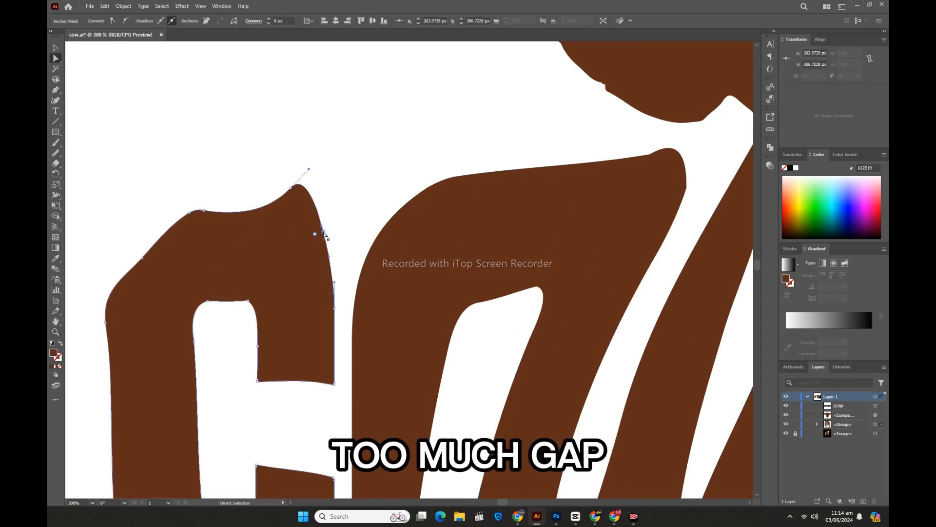
mouse_move(324, 235)
mouse_down()
mouse_move(336, 232)
mouse_move(331, 222)
mouse_up()
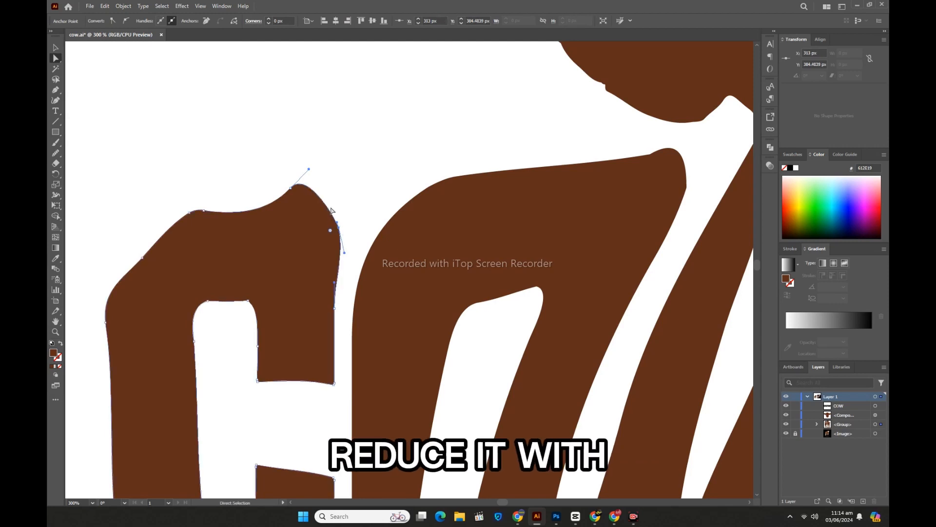
Step: Extend the C's upper outer corner toward the O by lengthening its curve handle and shifting the anchor beneath it outward
click(291, 188)
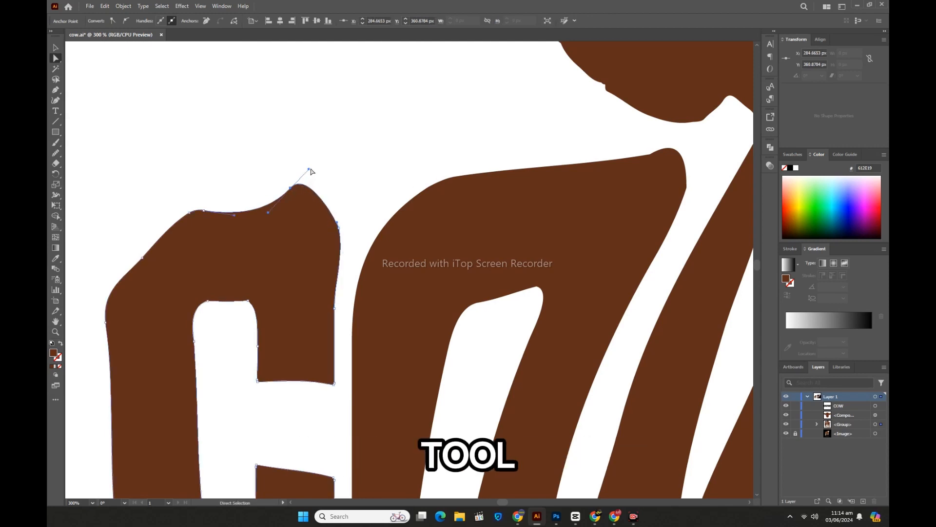
drag(315, 169, 436, 160)
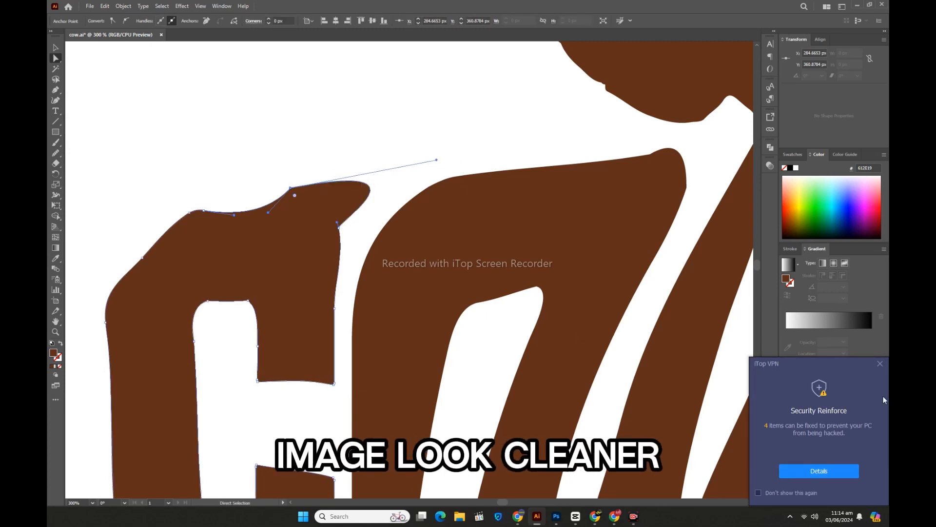
click(880, 364)
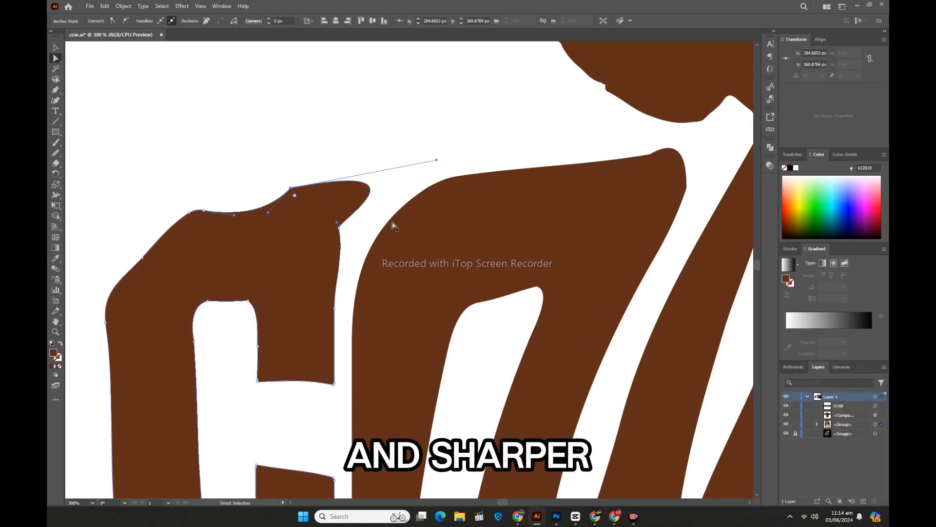
click(340, 229)
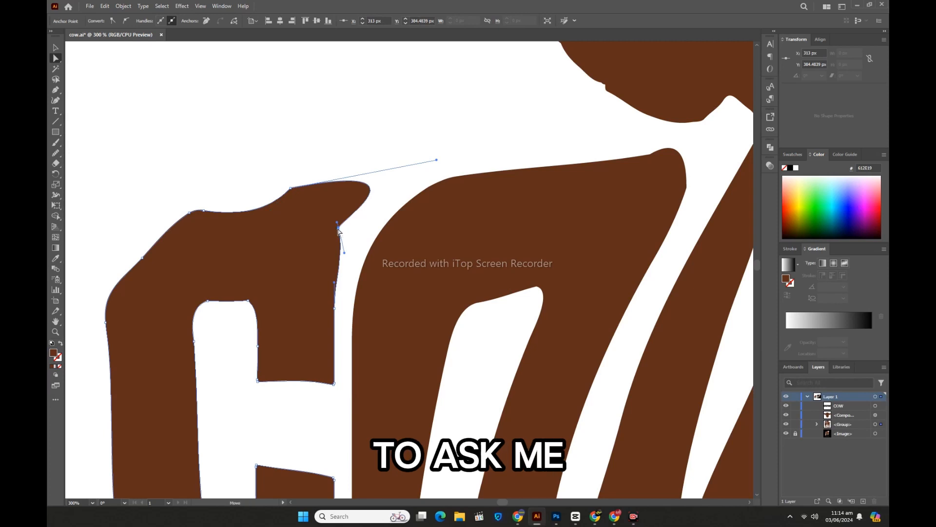
drag(341, 230, 352, 229)
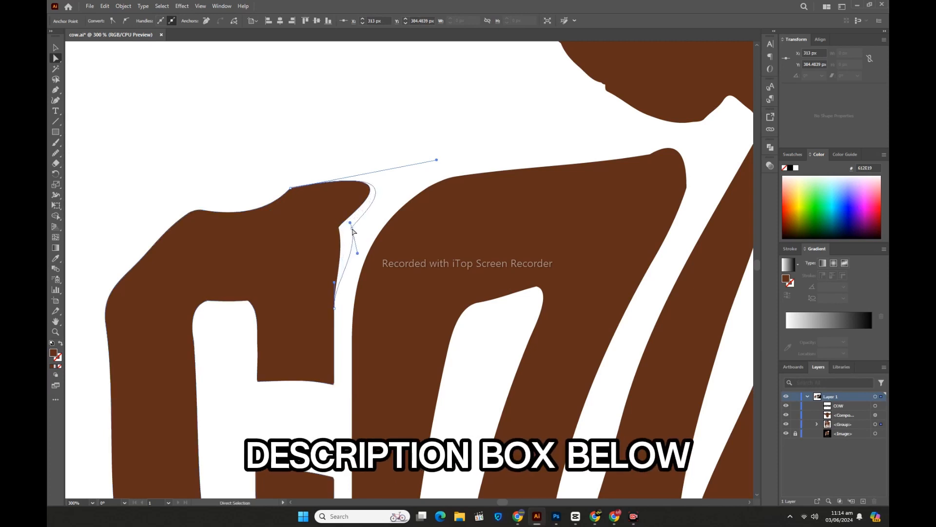
Step: Smooth the C's upper outer edge facing the O, from the corner tip down to the middle opening
click(55, 48)
click(151, 122)
click(312, 254)
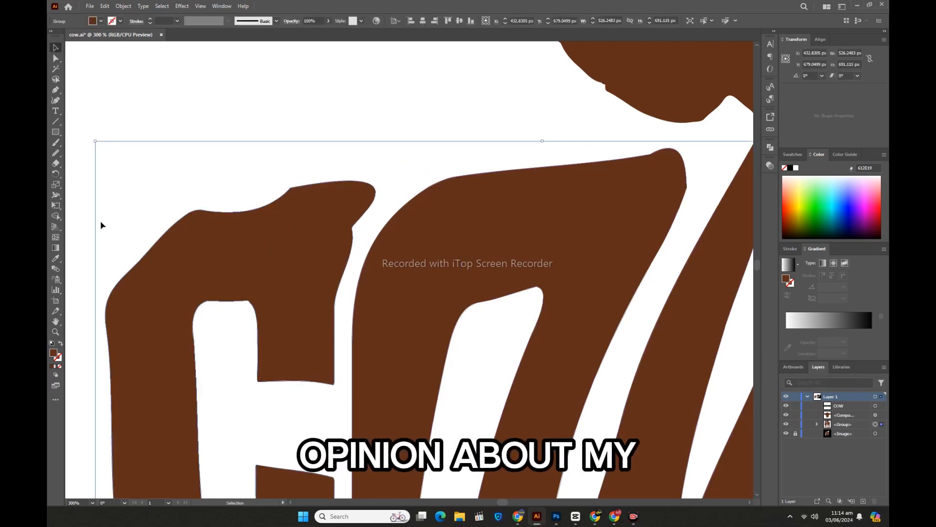
click(55, 153)
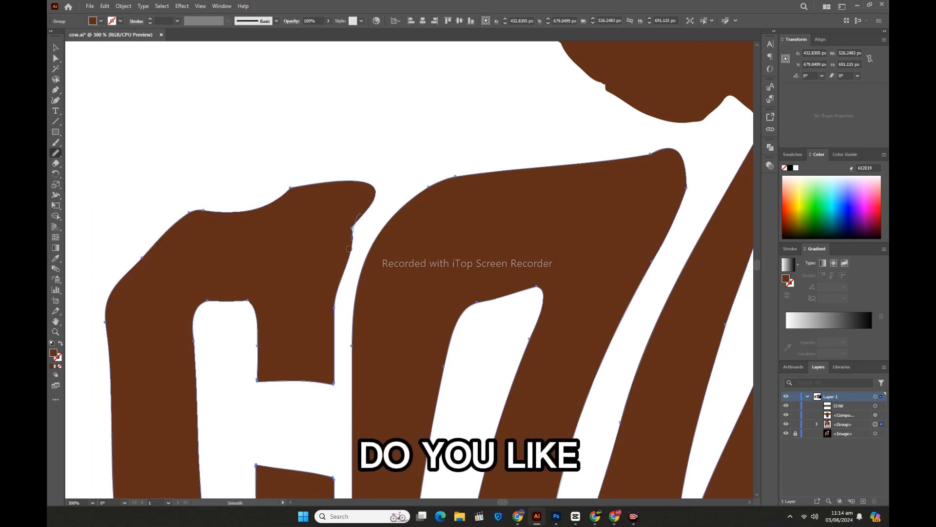
mouse_move(360, 217)
mouse_down()
mouse_move(360, 242)
mouse_move(348, 246)
mouse_move(336, 282)
mouse_move(336, 323)
mouse_up()
drag(389, 197, 359, 276)
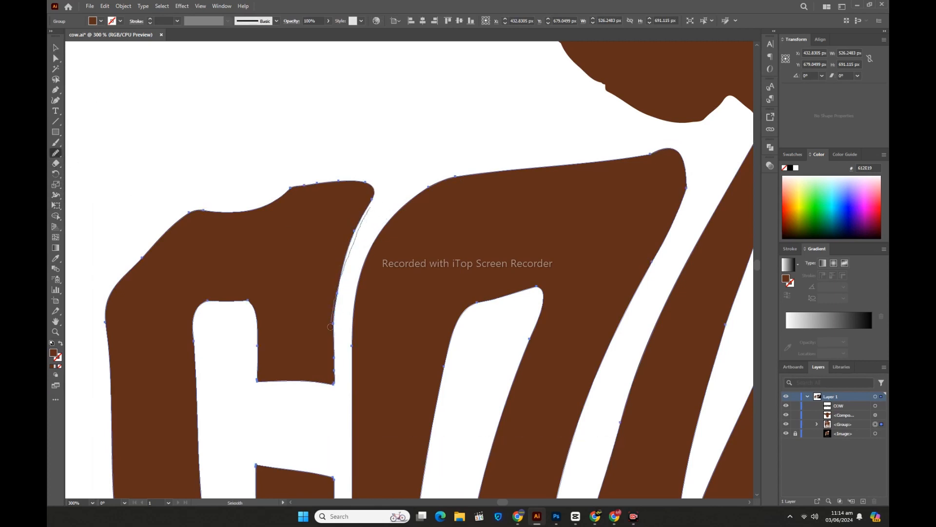
drag(330, 326, 332, 325)
drag(369, 200, 337, 320)
Step: Nudge the anchor at the C's upper outer tip toward the O, to about X 336, Y 358 px
click(56, 58)
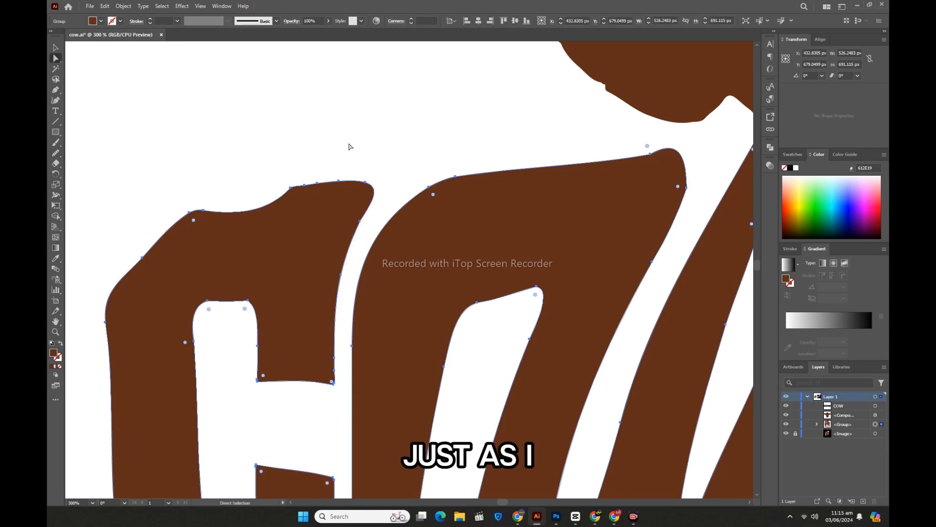
drag(351, 157, 381, 216)
key(Right)
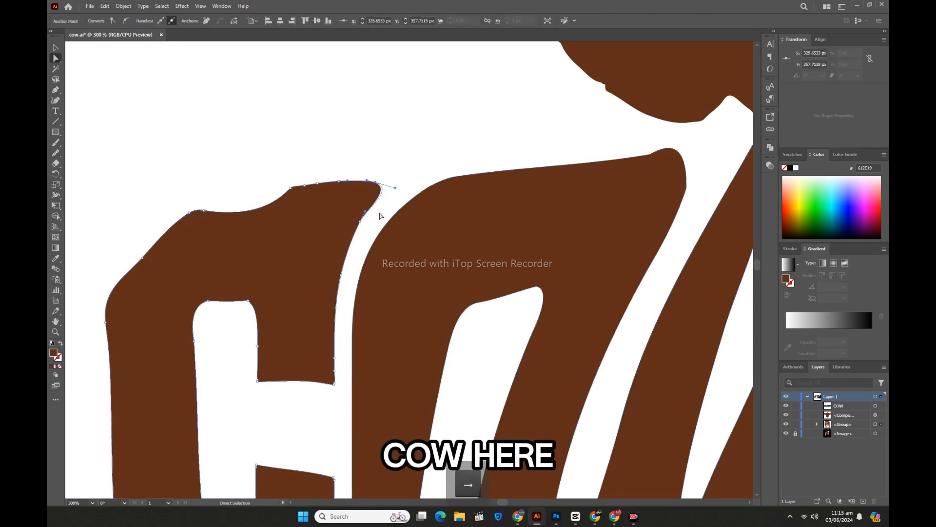
Step: Smooth the C's edge facing the O again, along with its upper arm end and inner opening, and deselect it
click(55, 154)
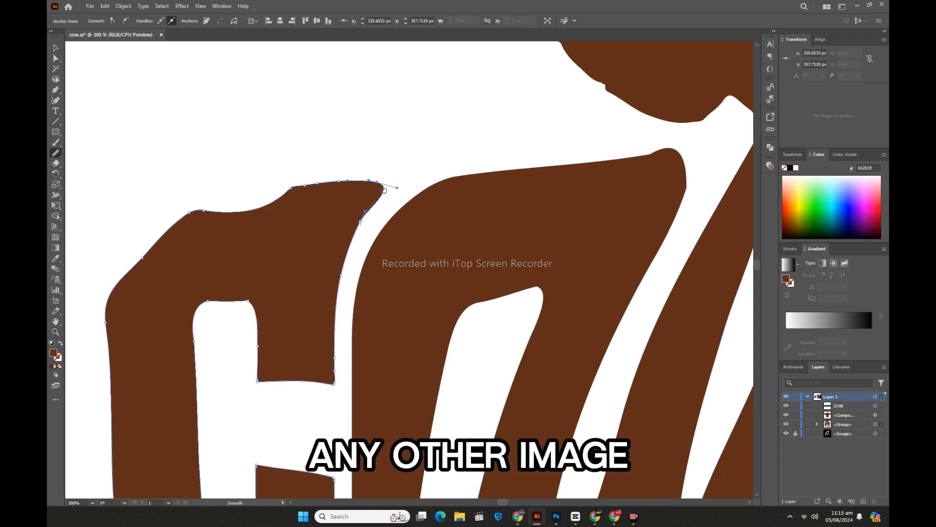
drag(380, 194, 336, 328)
drag(383, 194, 342, 293)
mouse_move(345, 264)
mouse_down()
mouse_move(327, 358)
mouse_move(330, 409)
mouse_up()
drag(338, 367, 252, 381)
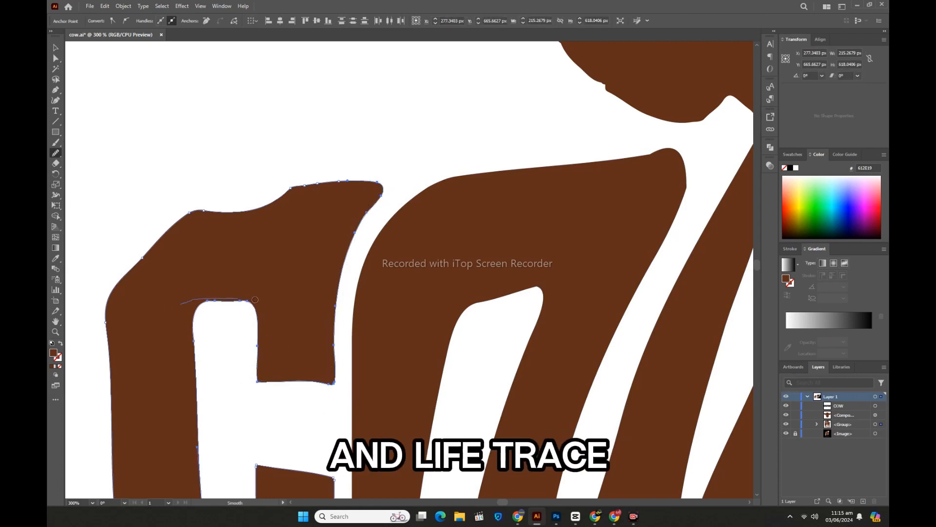
click(55, 45)
click(216, 113)
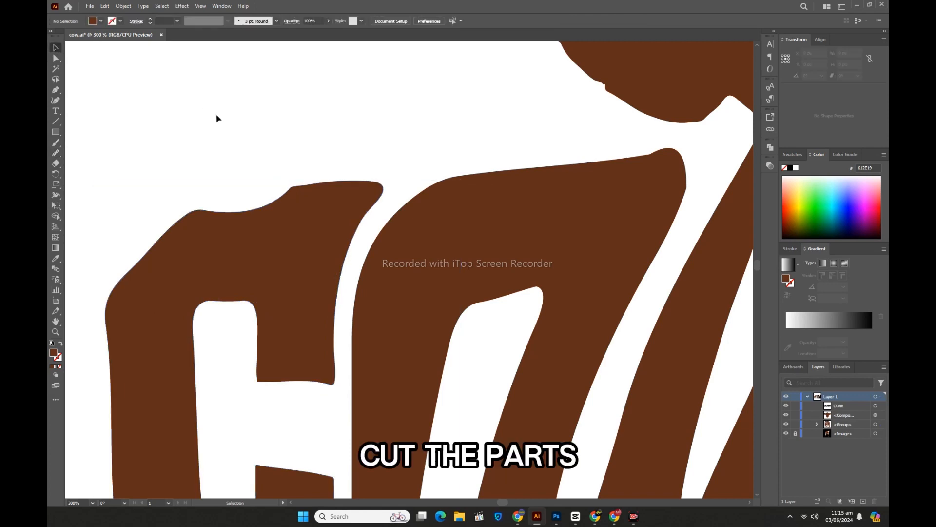
Step: Ungroup the united letters and legs so that each shape can be edited separately, and clear the selection
key(ctrl+minus)
key(ctrl+minus)
key(ctrl+minus)
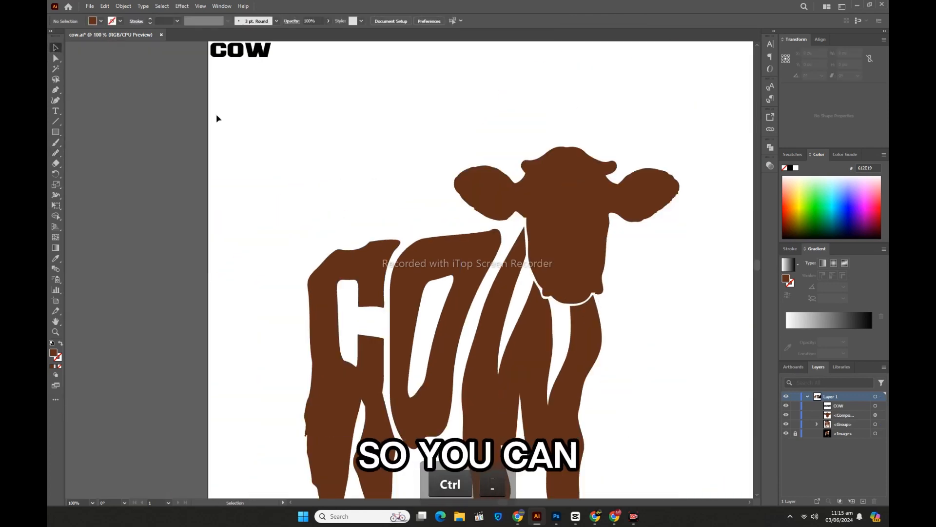
scroll(460, 352, down, 1)
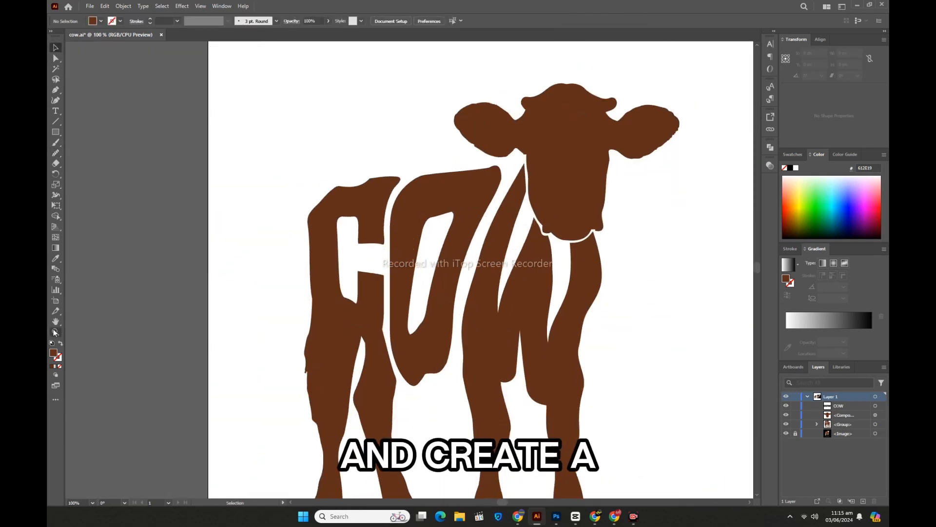
click(429, 312)
key(v)
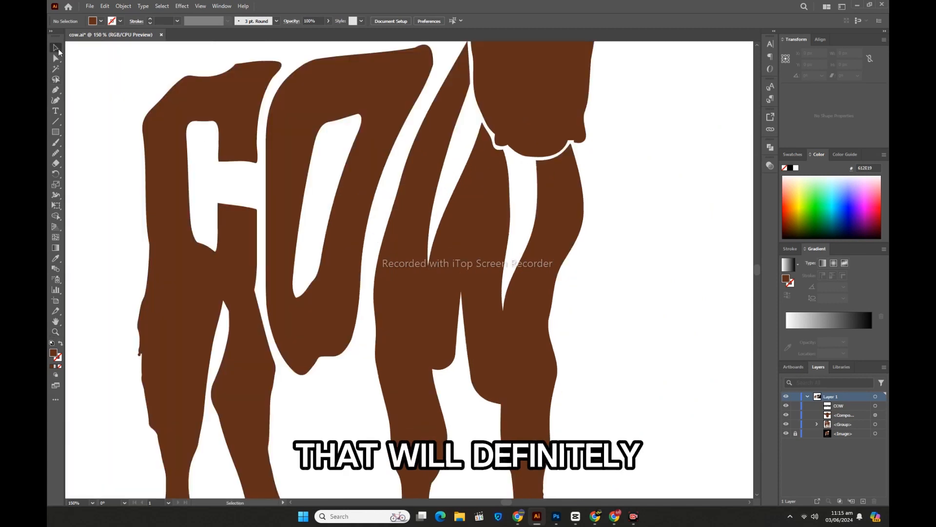
scroll(281, 277, up, 3)
click(363, 315)
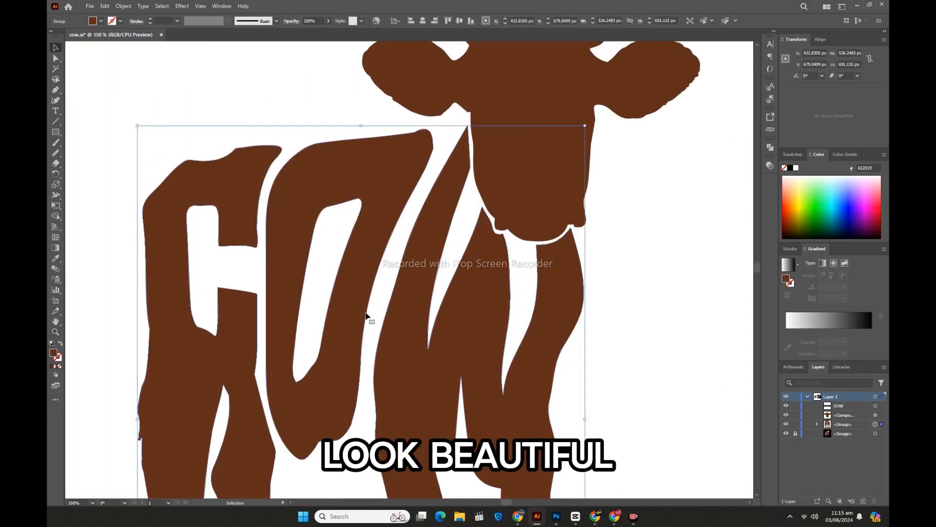
right_click(356, 312)
click(363, 214)
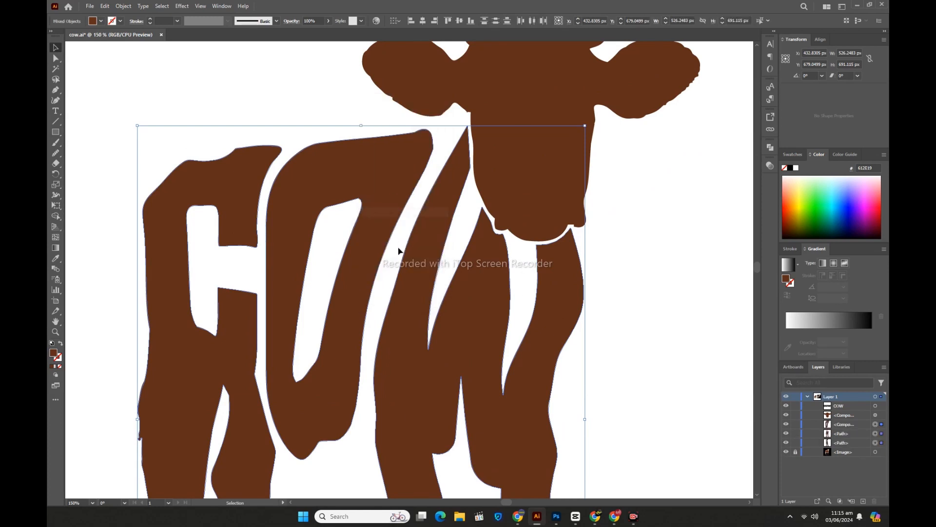
key(ctrl+shift+a)
Step: Reshape the O's outer edge facing the W by adjusting its curve handles, and smooth that edge
click(363, 276)
click(56, 58)
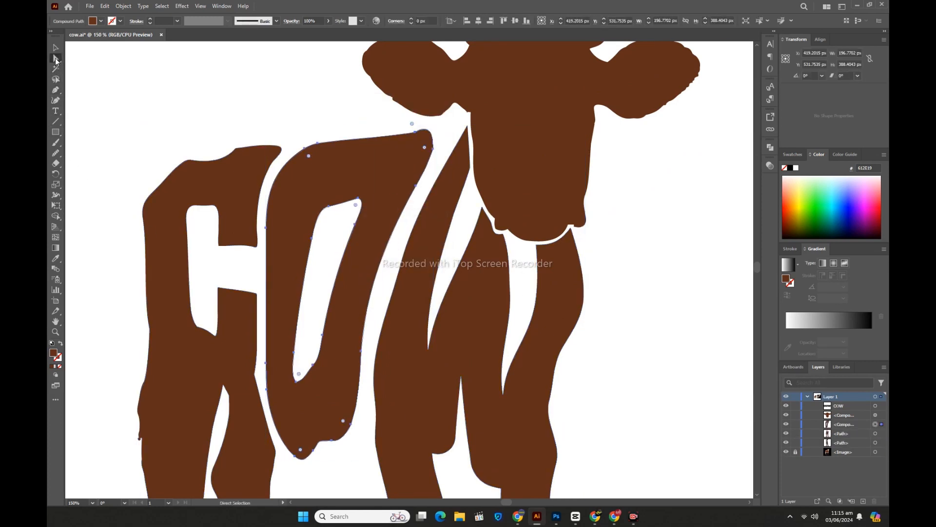
click(361, 351)
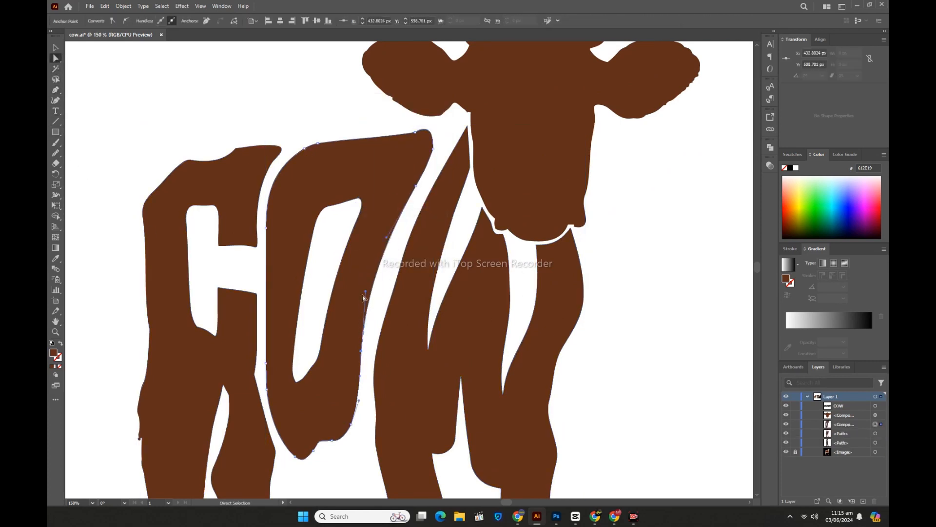
drag(365, 292, 373, 288)
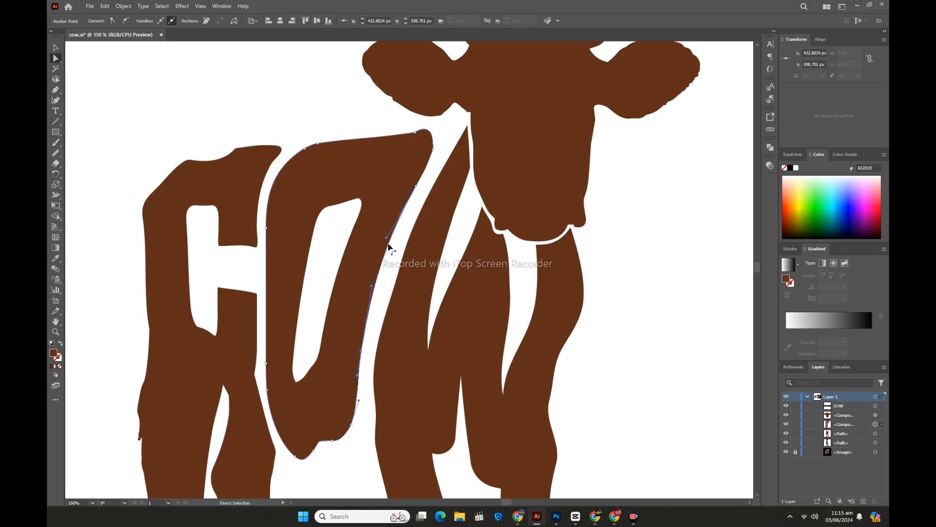
mouse_move(387, 239)
mouse_down()
mouse_move(395, 256)
mouse_move(375, 256)
mouse_up()
click(57, 155)
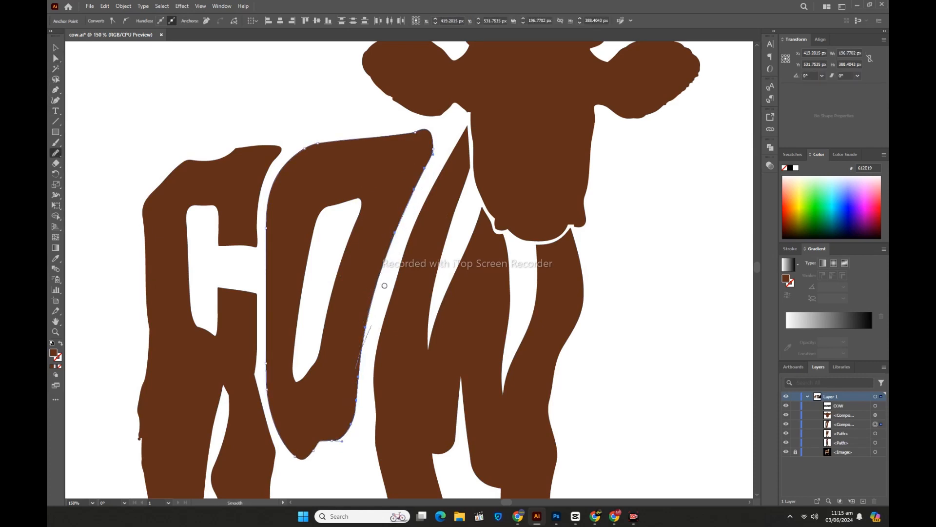
mouse_move(433, 151)
mouse_down()
mouse_move(386, 261)
mouse_move(361, 385)
mouse_up()
Step: Nudge the anchors of the O's upper outer corner about 10 px toward the W and 2 px up
scroll(331, 293, up, 3)
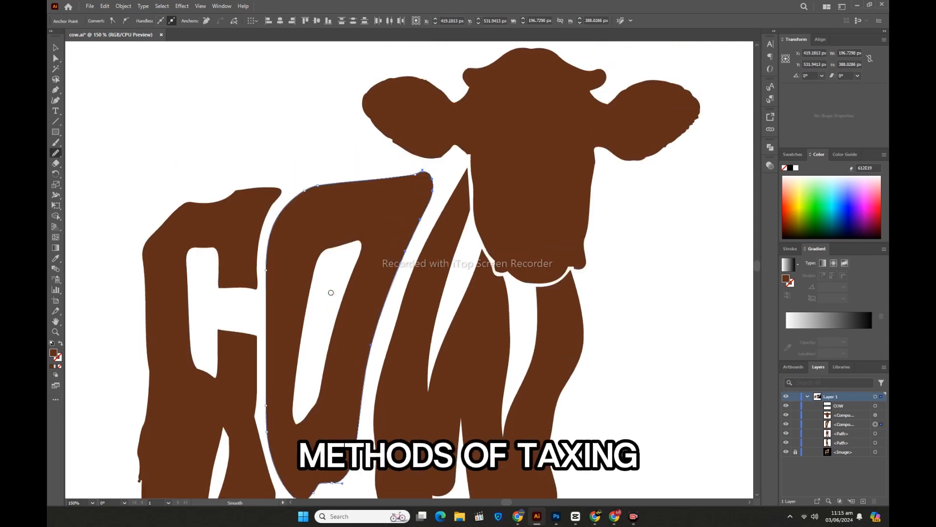
key(a)
click(356, 192)
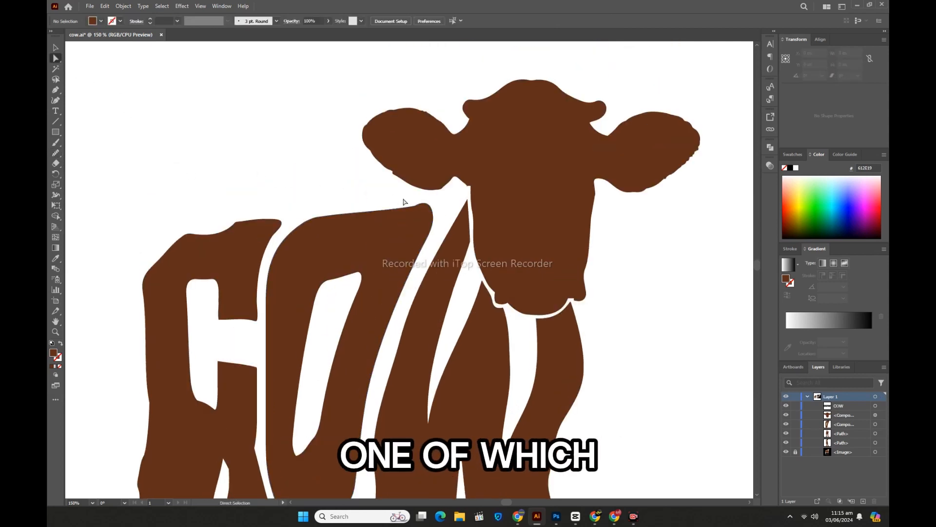
drag(404, 199, 438, 240)
key(Right)
key(Right)
key(Right)
key(Right)
key(Right)
key(Right)
key(Right)
key(Right)
key(Right)
key(Right)
key(Right)
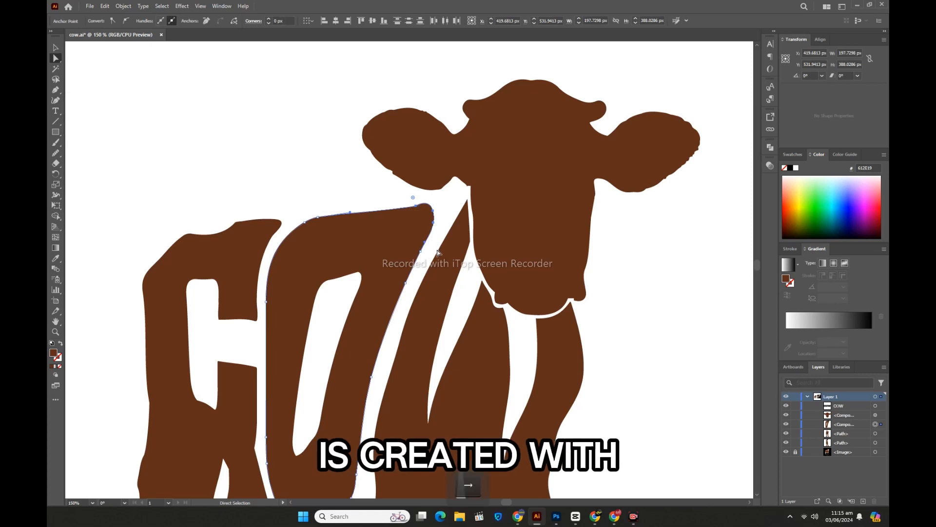
key(Up)
key(Up)
key(Left)
key(Left)
key(Left)
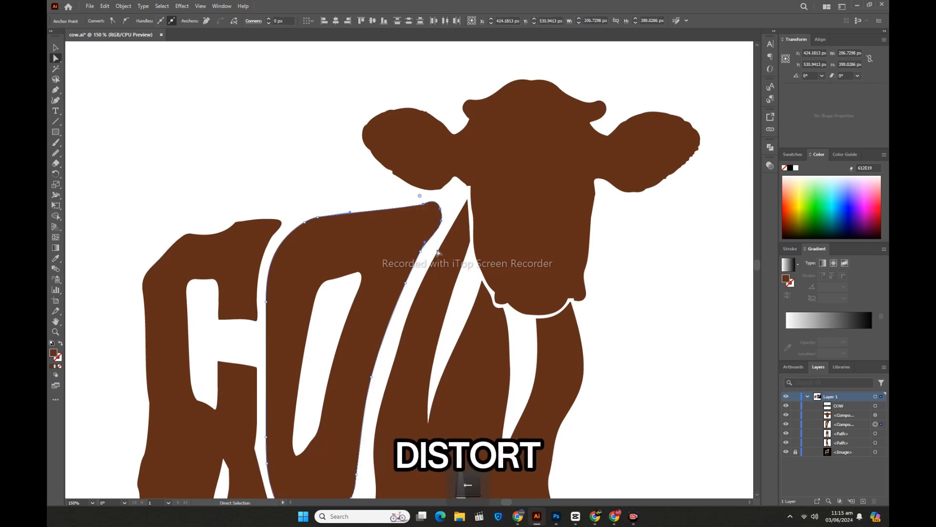
Step: Smooth the O's upper outer corner and the edge below it facing the W, and deselect the letter
click(55, 154)
mouse_move(413, 206)
mouse_down()
mouse_move(439, 235)
mouse_move(412, 257)
mouse_move(443, 214)
mouse_move(412, 277)
mouse_up()
drag(431, 241, 423, 250)
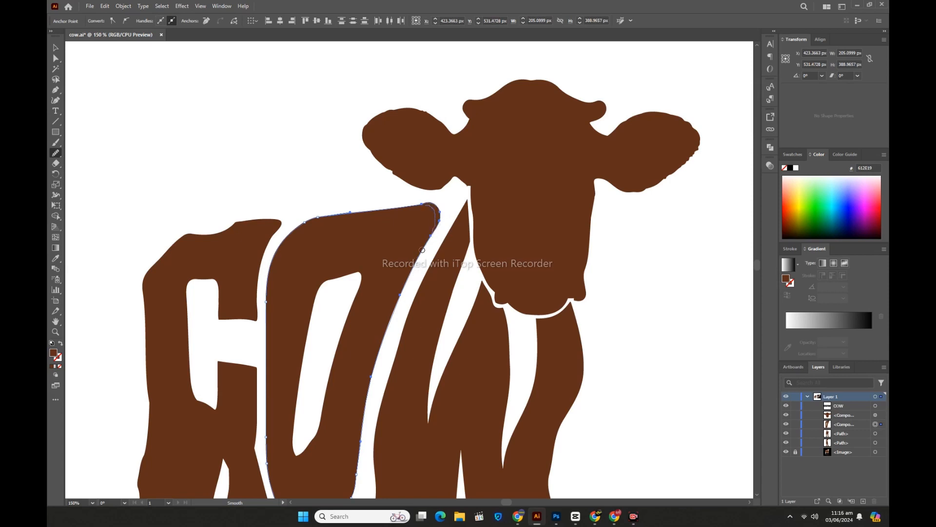
drag(435, 207, 410, 277)
drag(436, 223, 403, 307)
click(53, 49)
click(243, 171)
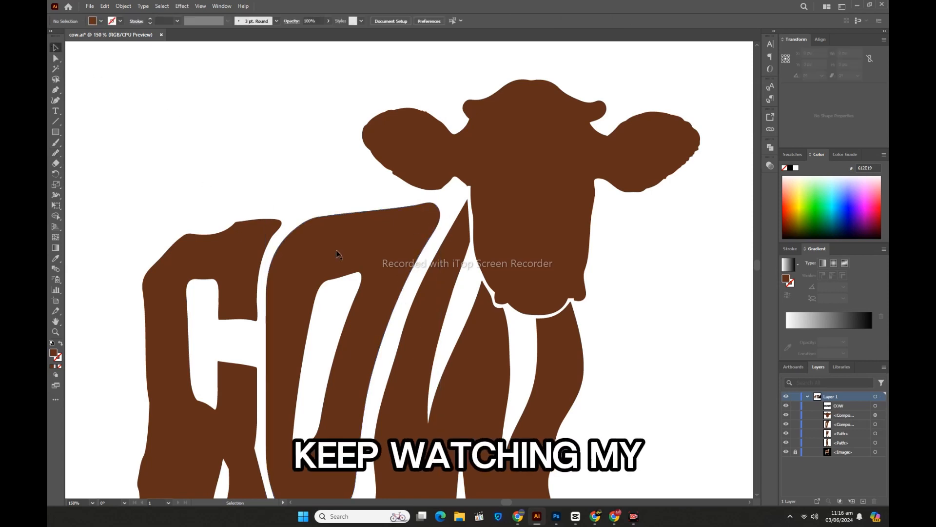
Step: Round the tip of the W's first stroke by about 4 px and its corner beside the cow's face by about 14 px
click(56, 60)
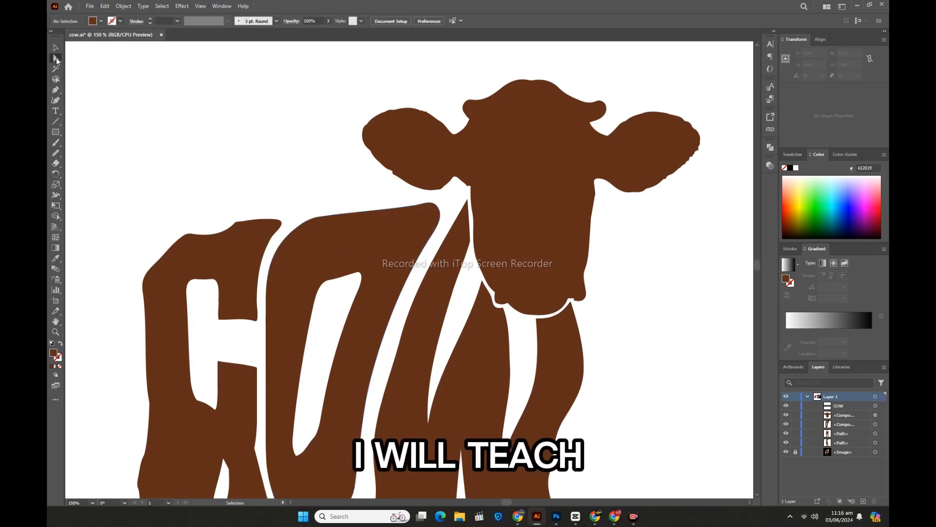
click(466, 205)
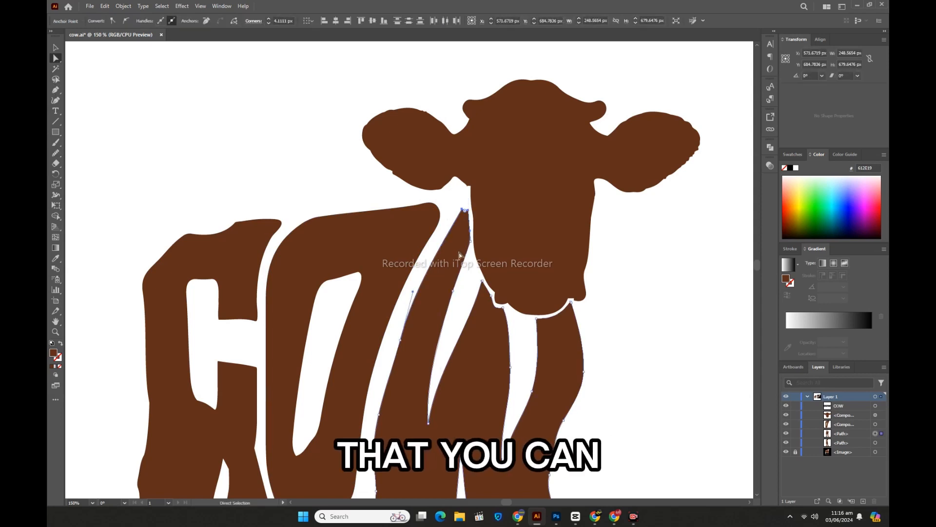
click(467, 243)
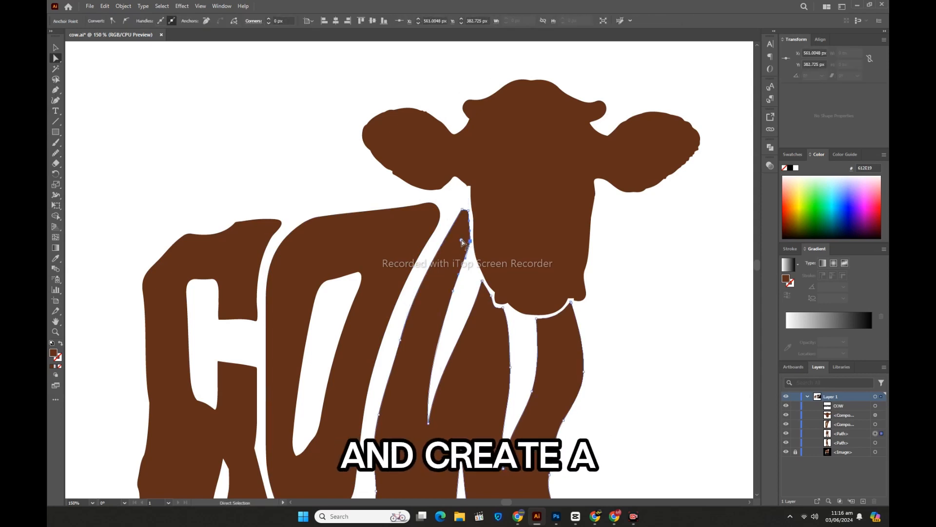
drag(461, 240, 458, 239)
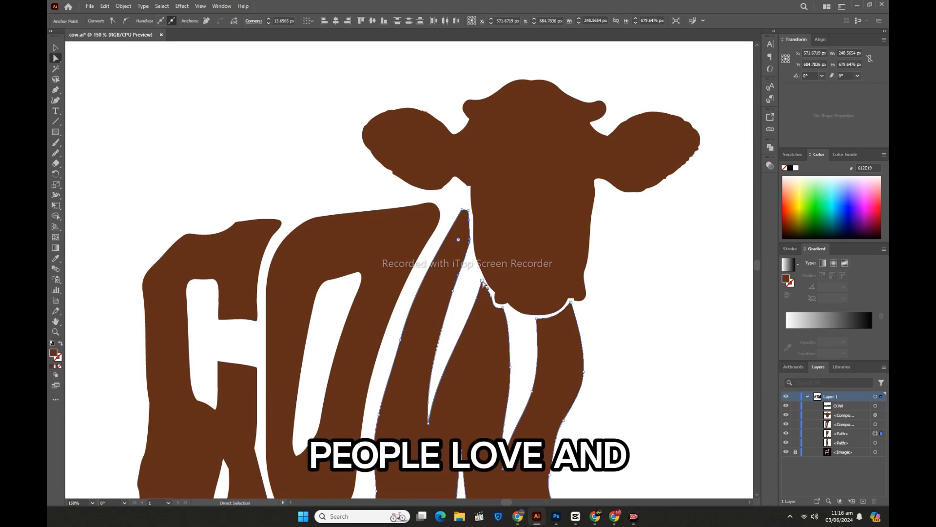
Step: Round the W's middle tip by about 5 px, its corner under the muzzle by about 10 px, and the last stroke's inner top corner
click(483, 290)
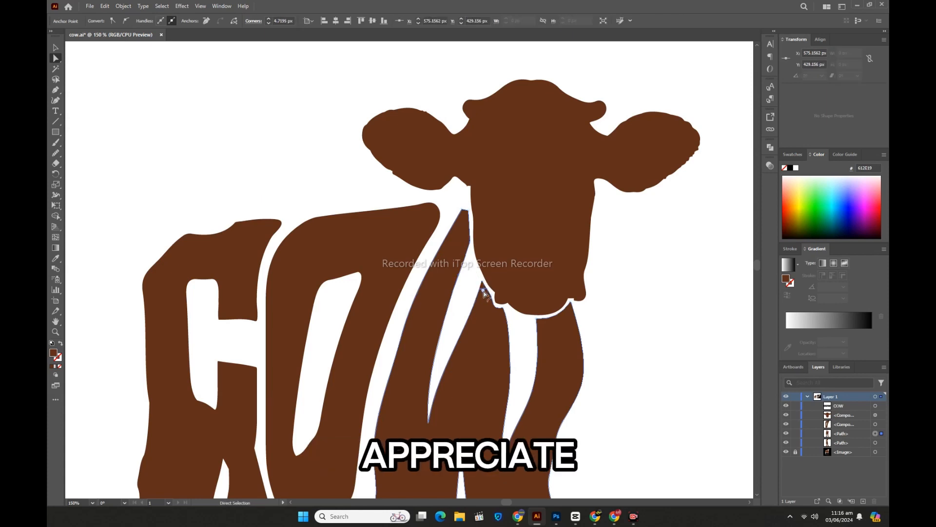
click(503, 310)
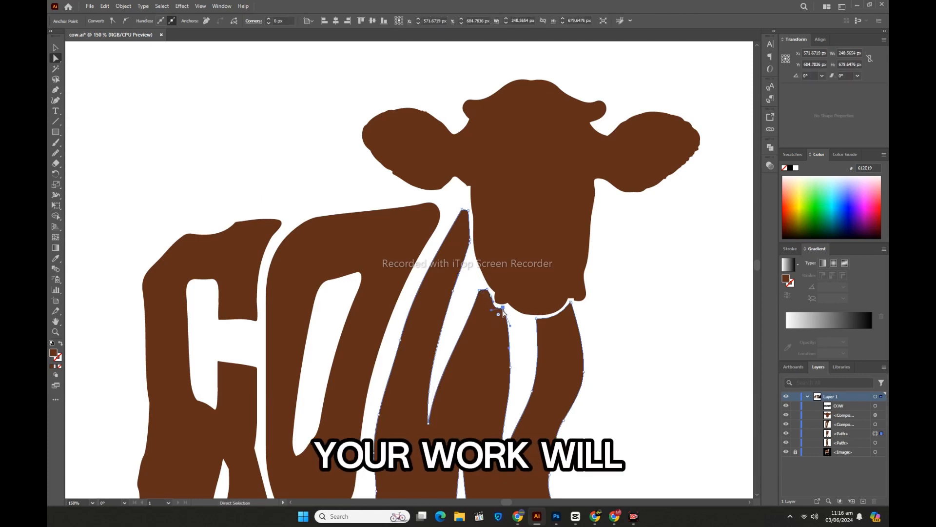
click(543, 325)
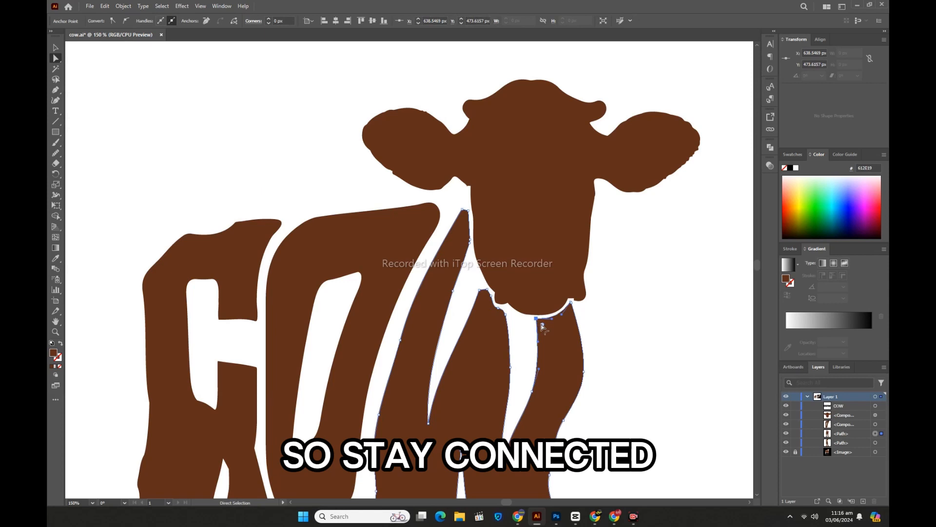
Step: Smooth the W's three stroke tops and its outer edge down to the front leg with the Smooth tool, and deselect it
click(572, 305)
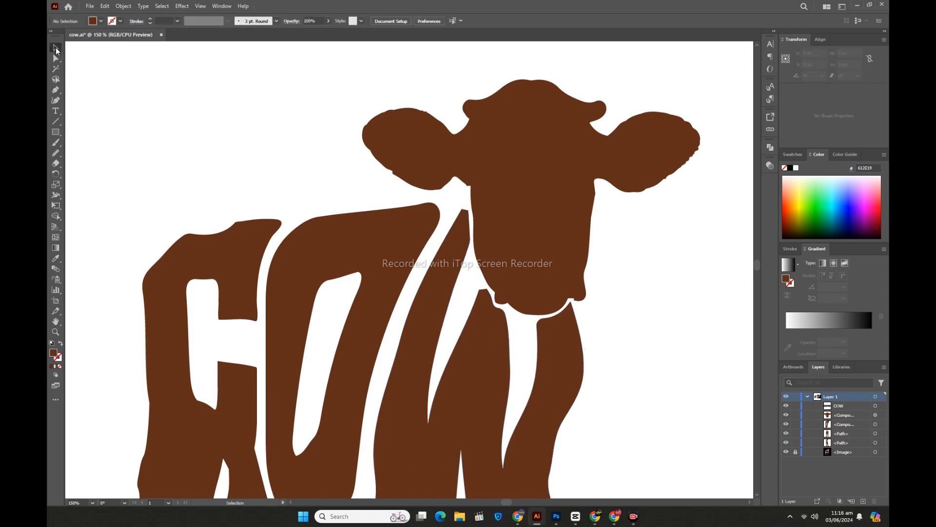
click(481, 367)
click(55, 155)
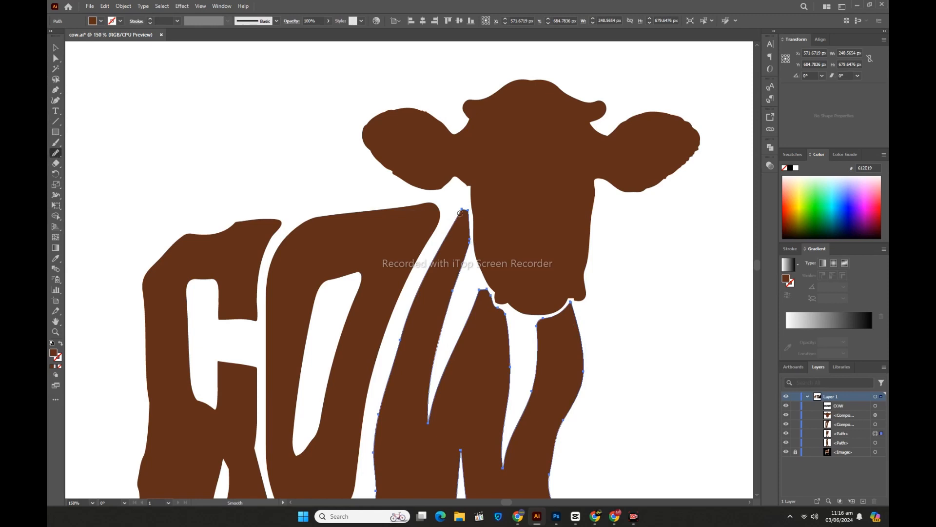
drag(465, 246, 463, 256)
mouse_move(462, 216)
mouse_down()
mouse_move(469, 255)
mouse_move(471, 243)
mouse_up()
drag(481, 288, 507, 332)
drag(574, 320, 573, 312)
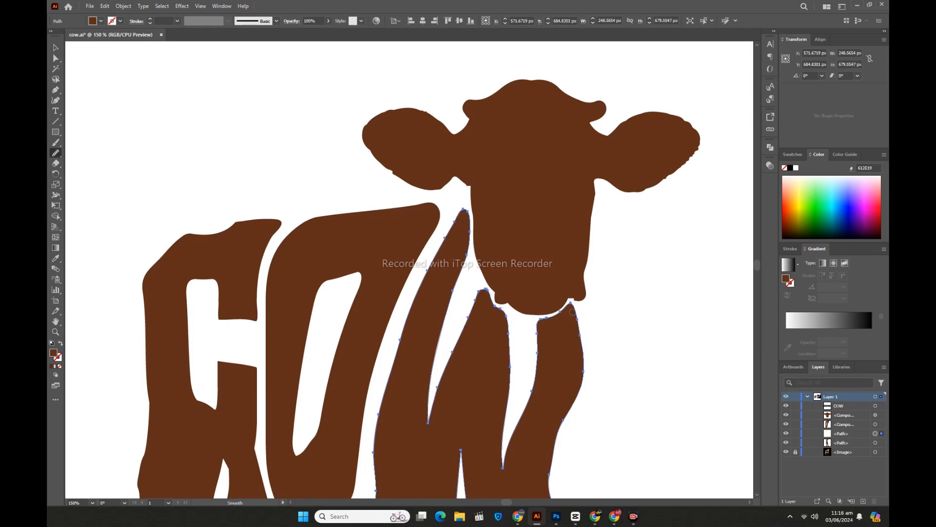
scroll(570, 310, down, 2)
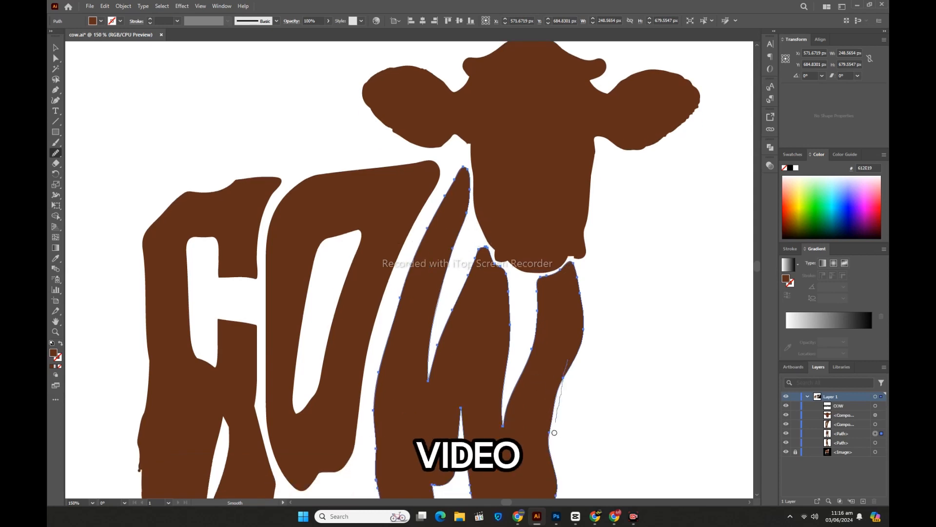
click(56, 48)
click(199, 109)
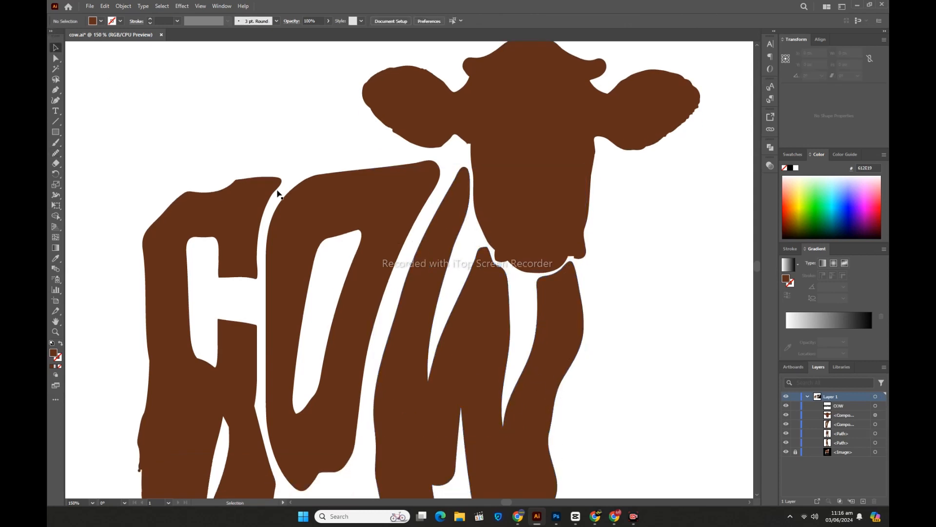
Step: Select the cow's head and smooth the jagged outlines of both ears with the Smooth tool
key(ctrl+minus)
key(ctrl+minus)
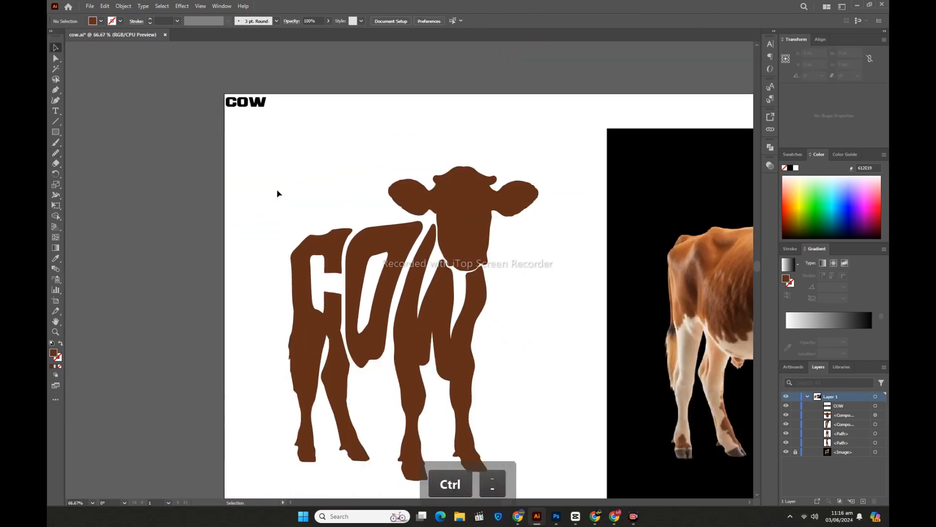
scroll(491, 361, down, 2)
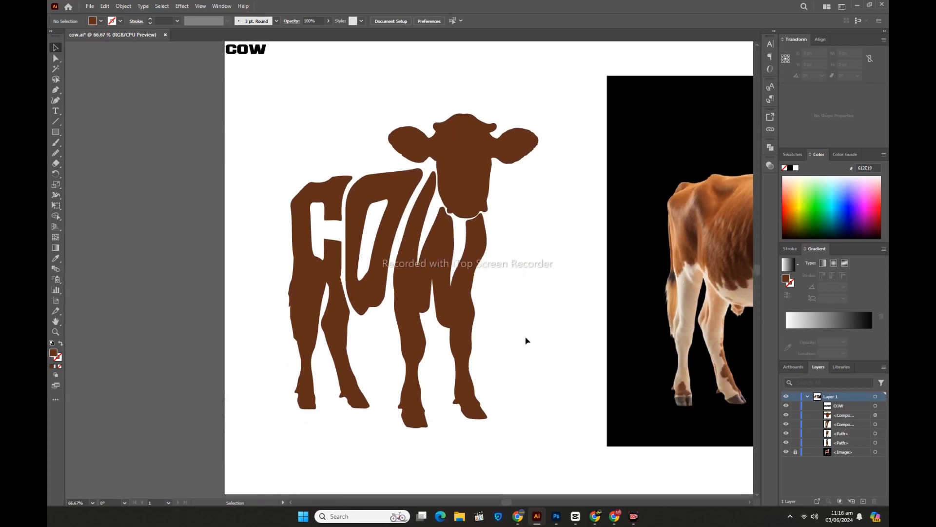
click(56, 332)
click(483, 181)
click(442, 231)
click(404, 253)
key(v)
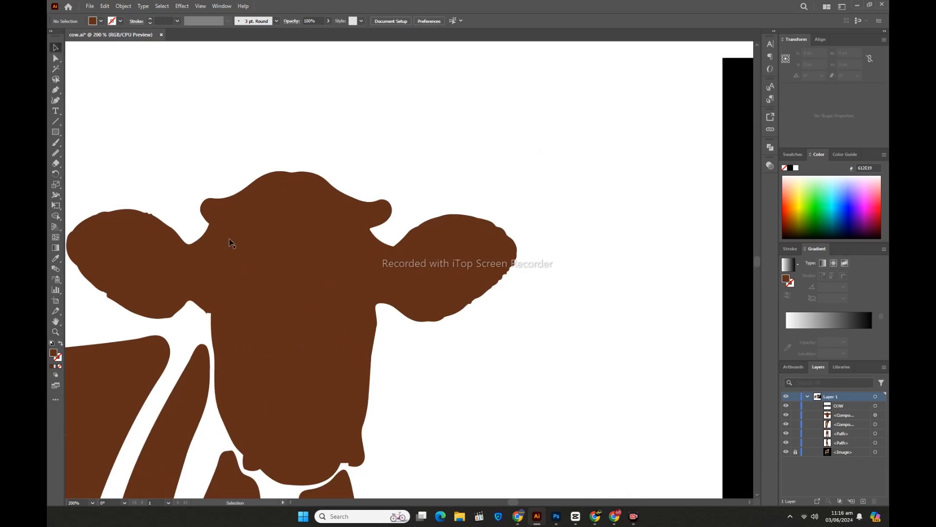
click(231, 243)
click(56, 153)
mouse_move(459, 314)
mouse_down()
mouse_move(507, 276)
mouse_move(517, 248)
mouse_up()
drag(417, 251, 416, 252)
drag(411, 239, 537, 226)
mouse_move(185, 229)
mouse_down()
mouse_move(107, 209)
mouse_move(96, 233)
mouse_move(97, 288)
mouse_move(127, 310)
mouse_move(192, 303)
mouse_up()
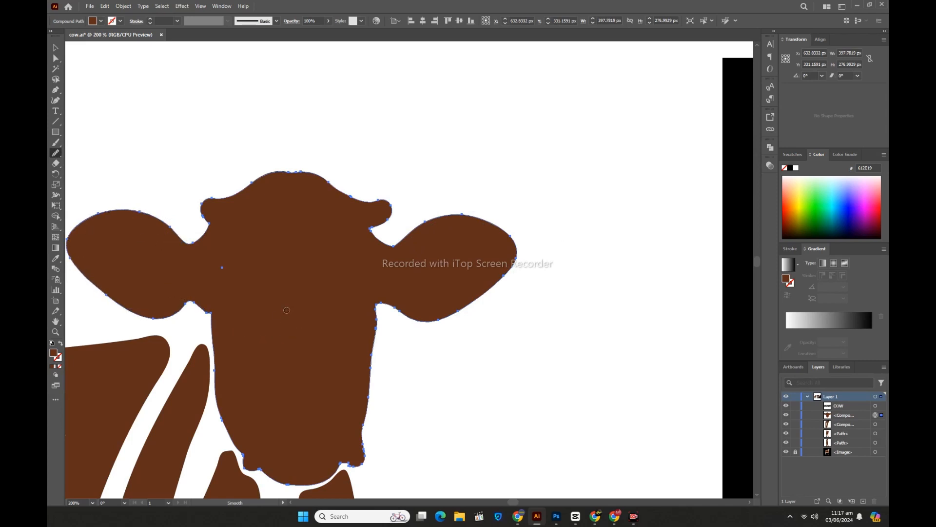
Step: Smooth the side edge of the cow's face and the forehead edge beside the horn, and deselect the head
drag(365, 350, 369, 383)
mouse_move(360, 209)
mouse_down()
mouse_move(388, 202)
mouse_move(350, 202)
mouse_up()
click(56, 47)
click(200, 140)
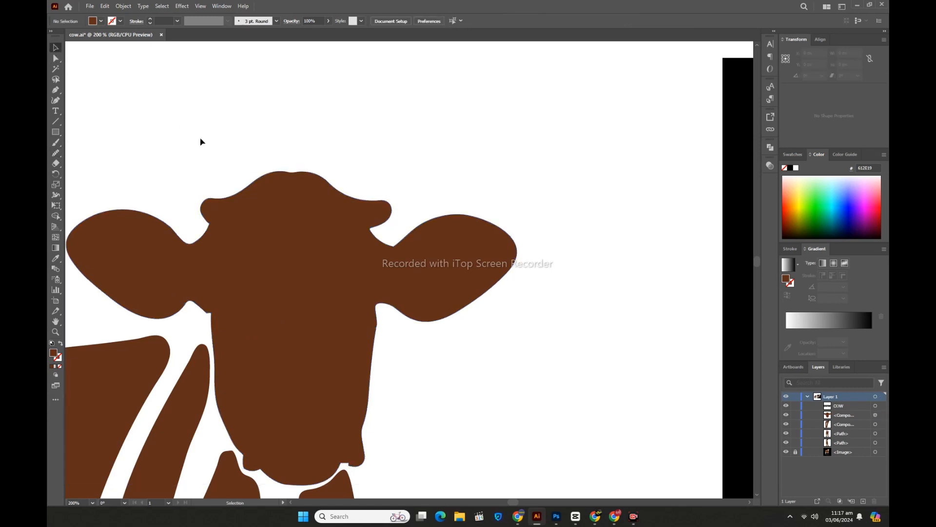
Step: Smooth the rear edge of the C and its hind leg down to the hoof, and deselect the letter
key(ctrl+minus)
key(ctrl+minus)
key(ctrl+minus)
key(ctrl+minus)
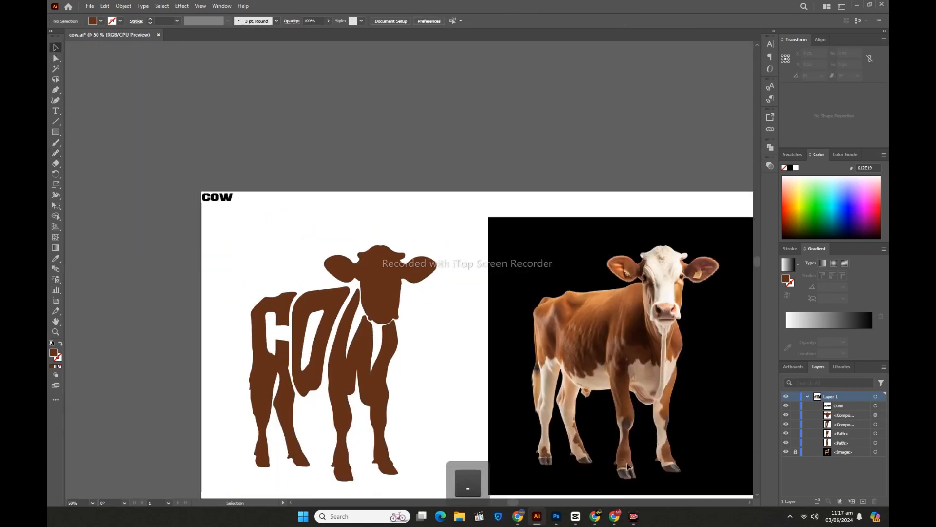
drag(514, 503, 521, 503)
scroll(521, 463, down, 7)
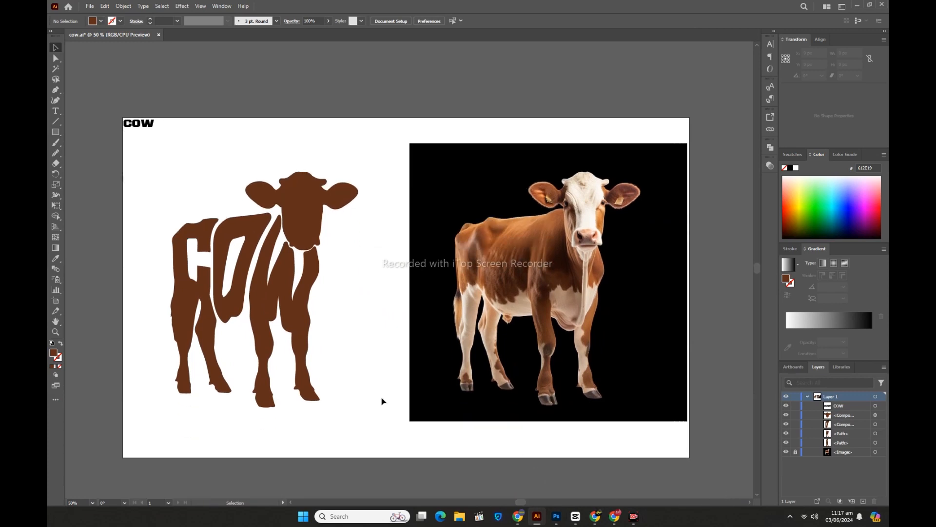
click(178, 313)
click(56, 153)
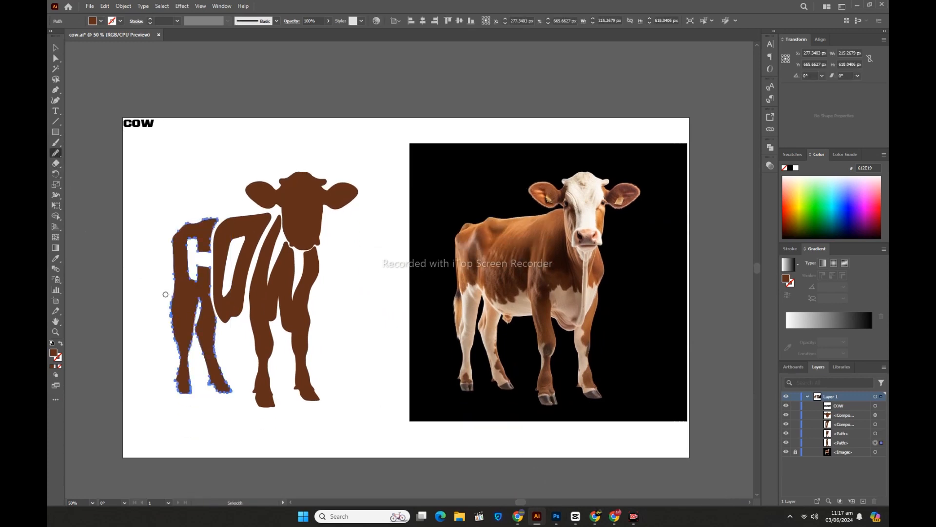
drag(173, 330, 176, 403)
key(v)
click(131, 248)
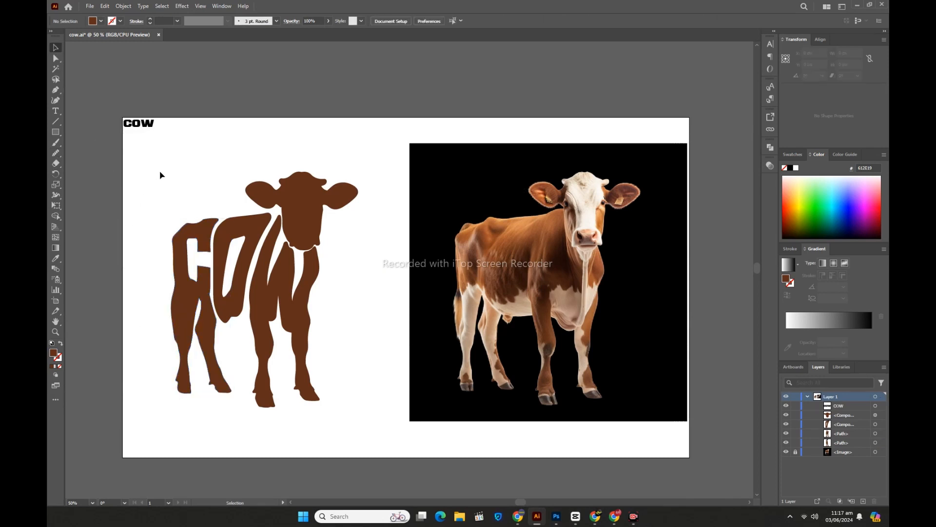
Step: Group the cow's head and all the brown letter shapes into one object, and deselect it
drag(160, 174, 360, 409)
right_click(239, 234)
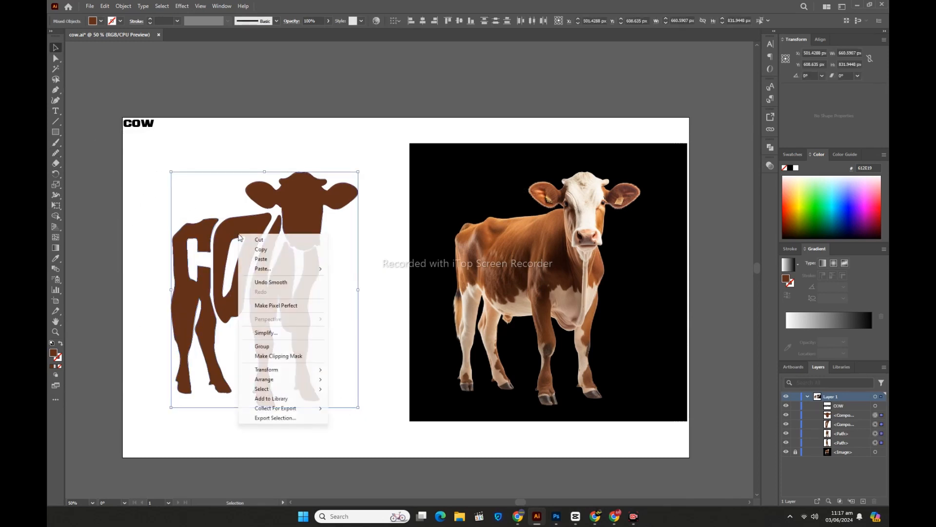
click(264, 348)
click(372, 346)
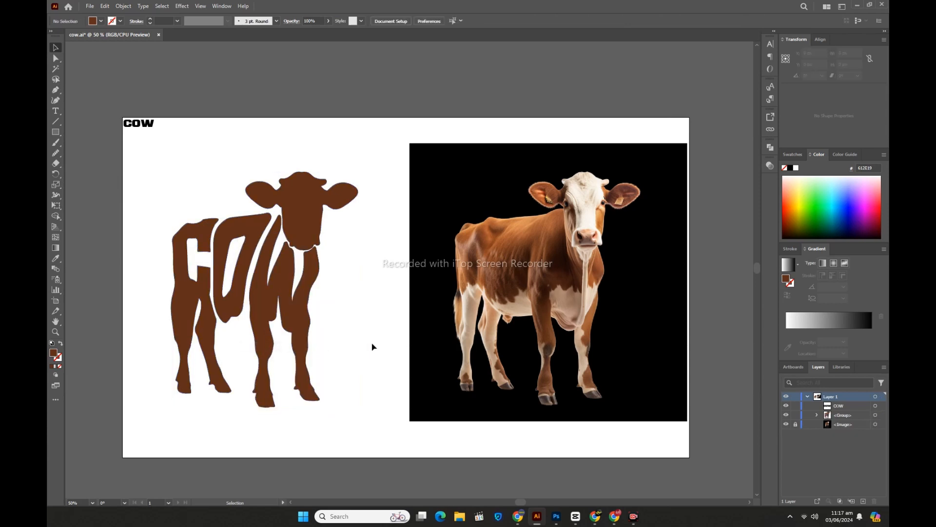